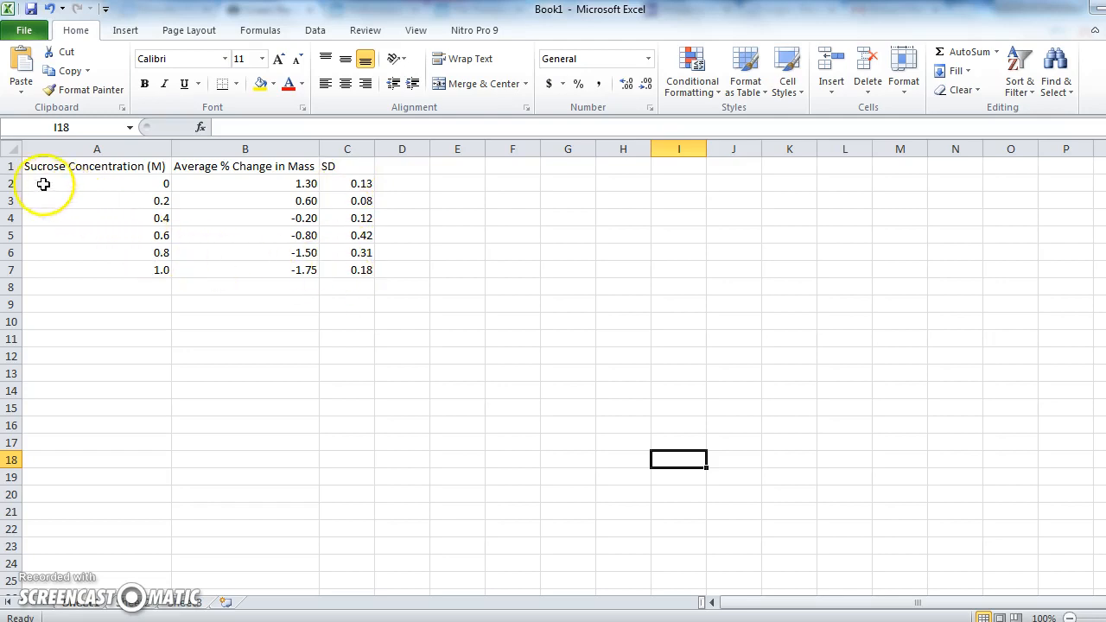
Insert a scatter chart with only markers from the sucrose concentration and average % change in mass data in A1:B7.
{"action": "left_click_drag", "start_coordinate": [35, 167], "coordinate": [245, 272]}
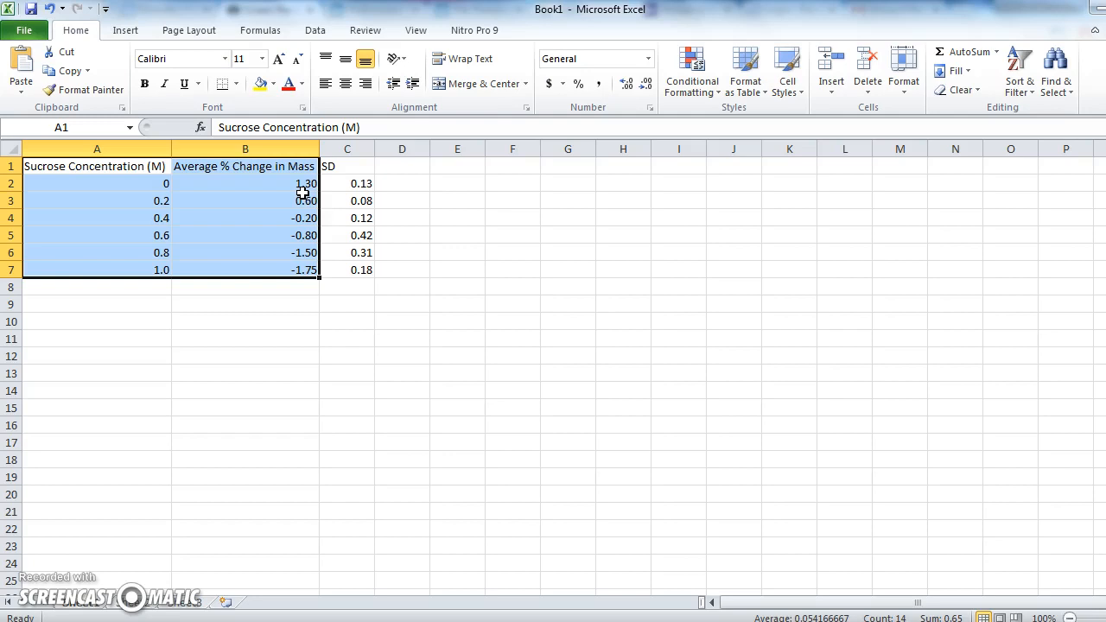
{"action": "left_click", "coordinate": [126, 31]}
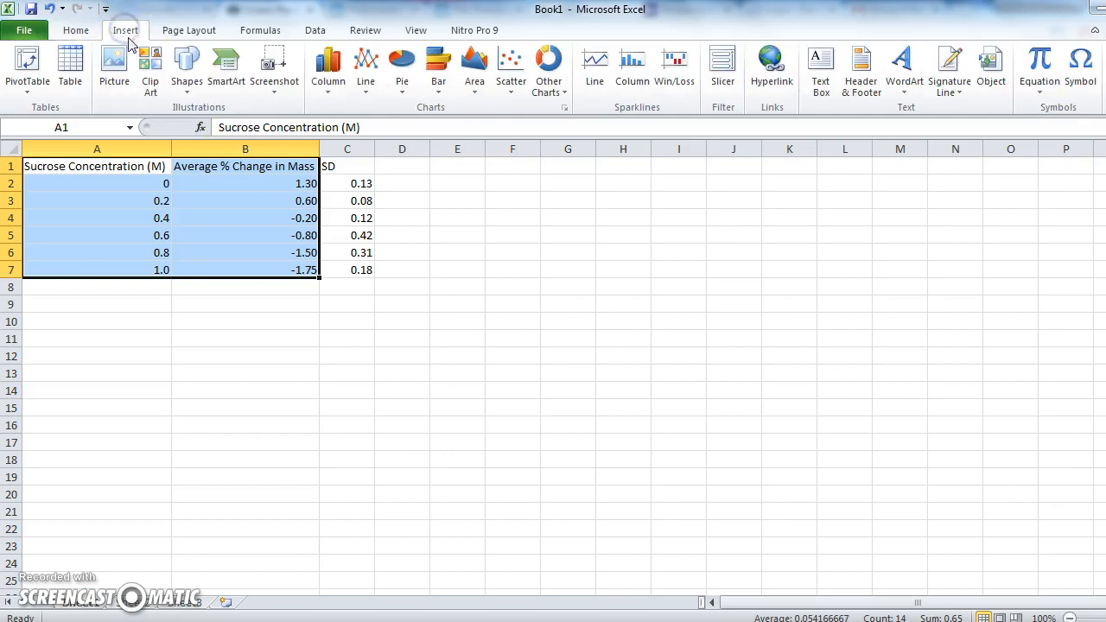
{"action": "left_click", "coordinate": [511, 86]}
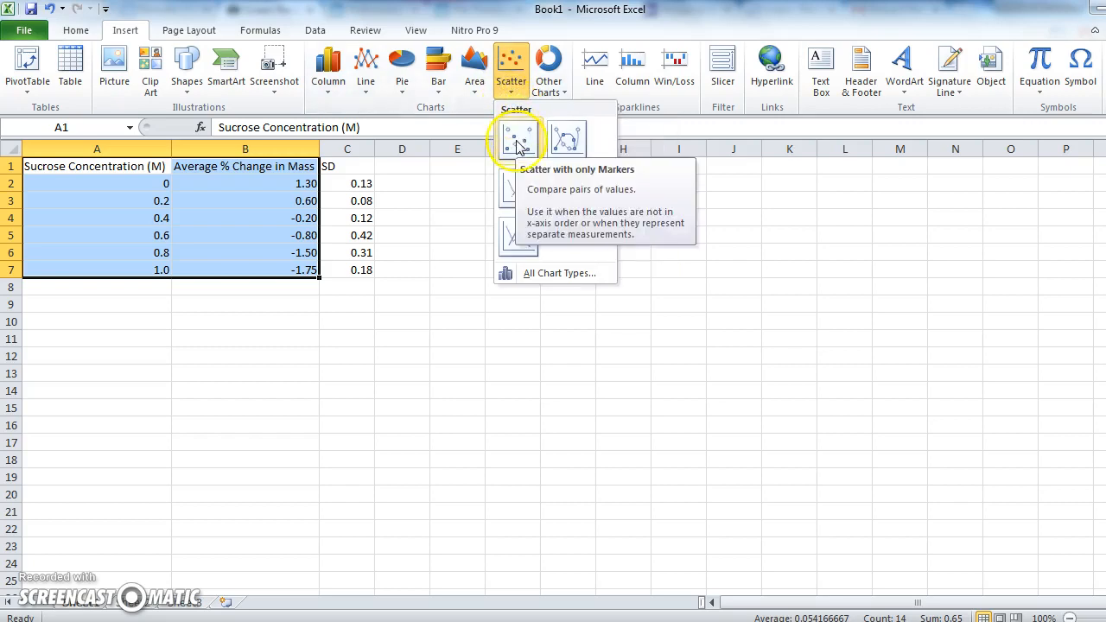
{"action": "left_click", "coordinate": [563, 148]}
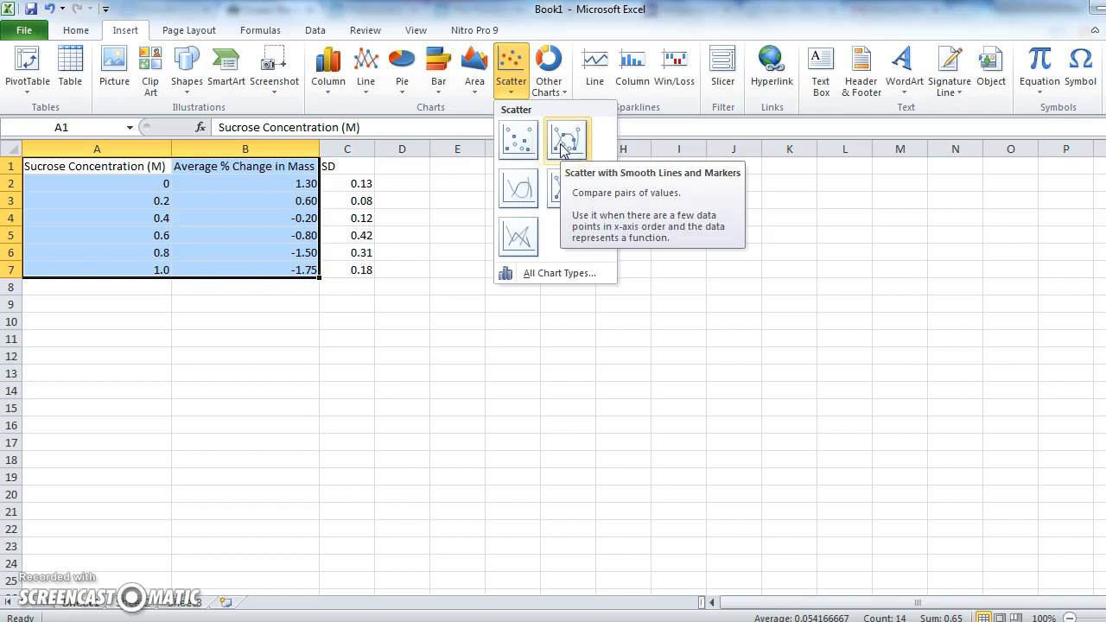
{"action": "left_click", "coordinate": [566, 145]}
{"action": "left_click", "coordinate": [520, 147]}
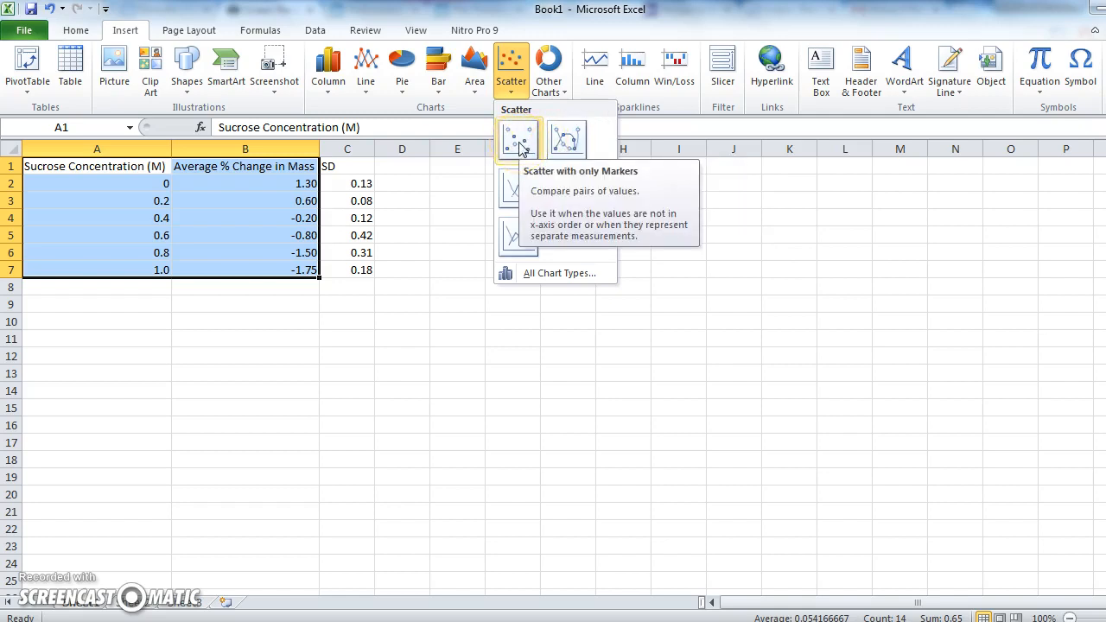
{"action": "left_click", "coordinate": [521, 147]}
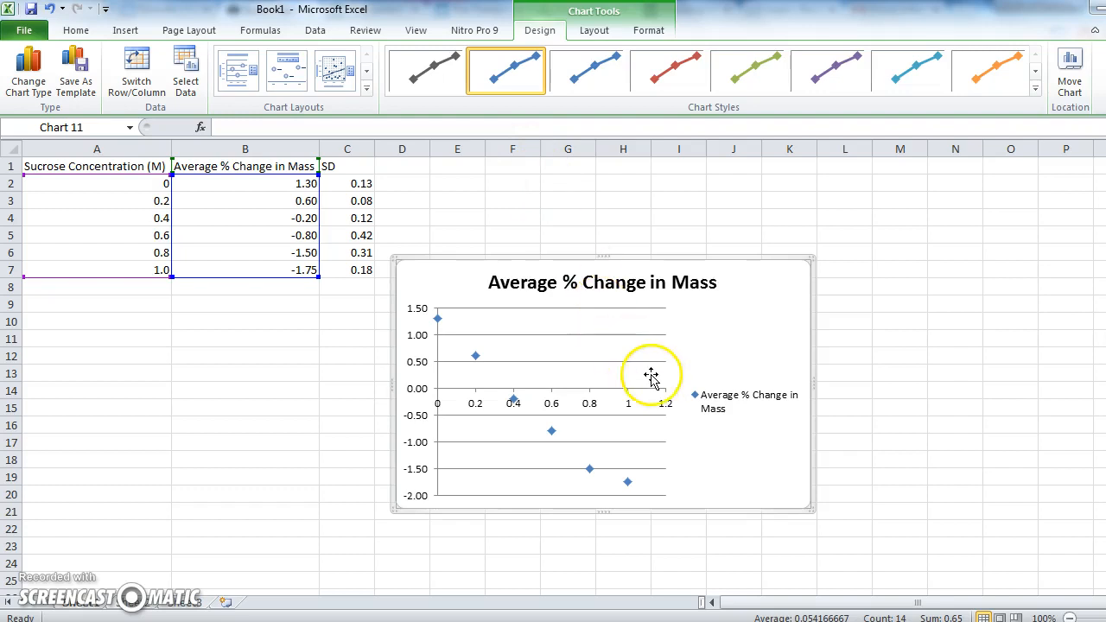
Delete the chart legend.
{"action": "left_click", "coordinate": [713, 419]}
{"action": "key", "text": "Delete"}
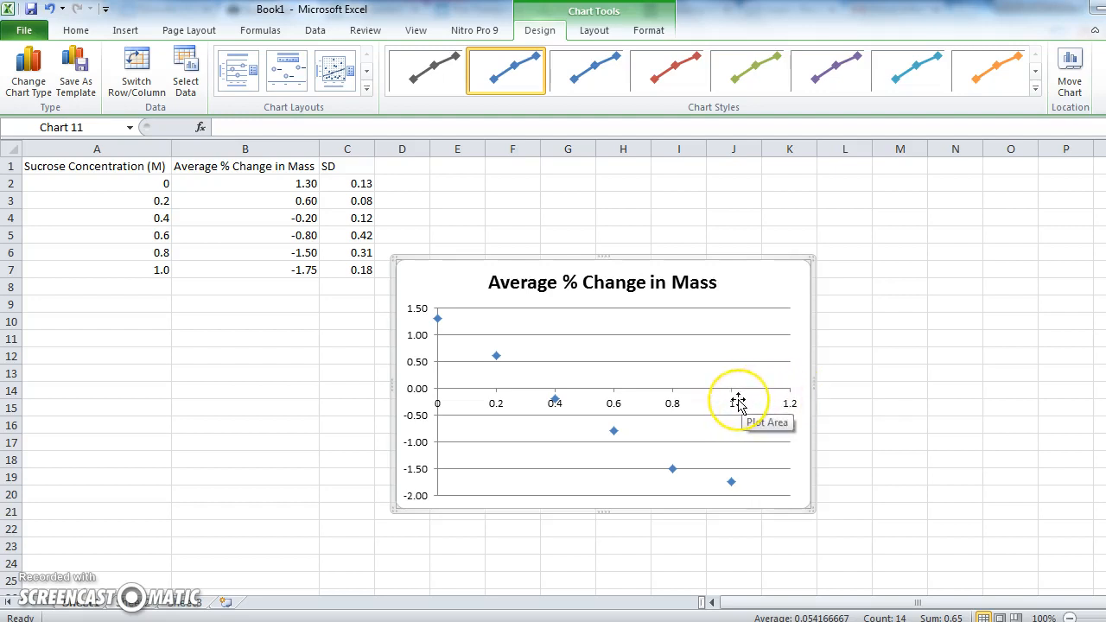
{"action": "left_click", "coordinate": [795, 414]}
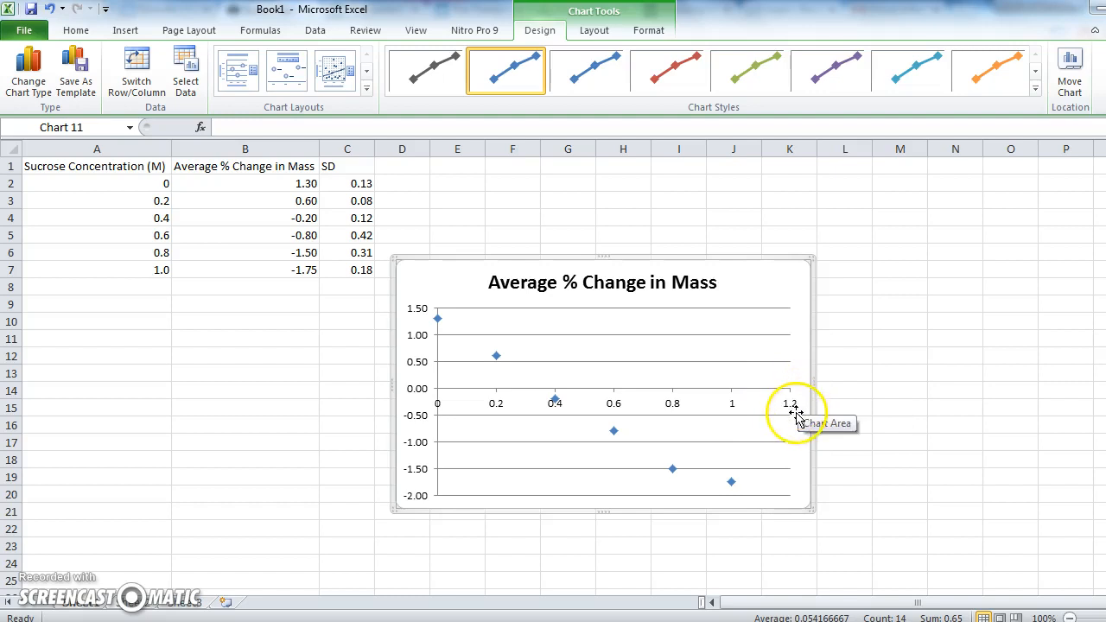
{"action": "left_click", "coordinate": [748, 397]}
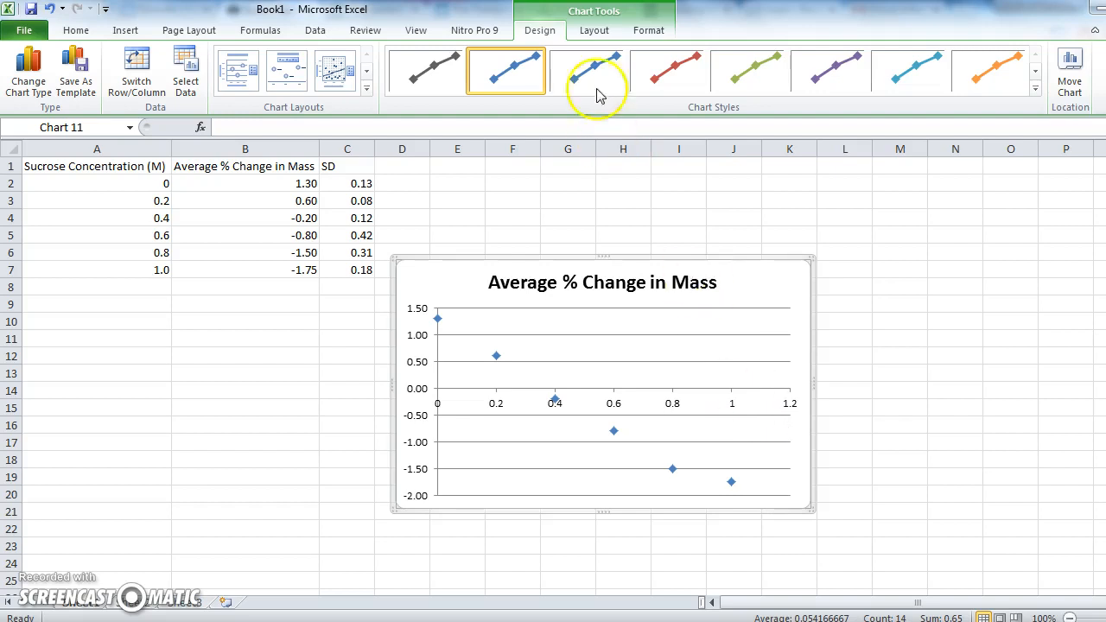
Set the horizontal axis maximum to a fixed value of 1.0.
{"action": "left_click", "coordinate": [594, 30]}
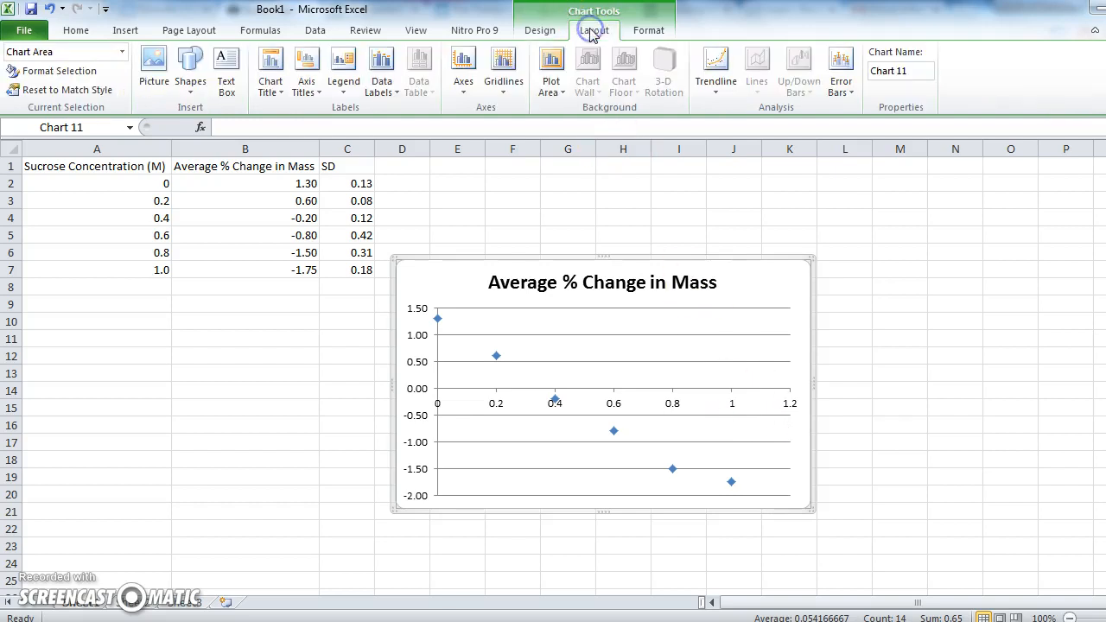
{"action": "left_click", "coordinate": [463, 62]}
{"action": "left_click", "coordinate": [473, 113]}
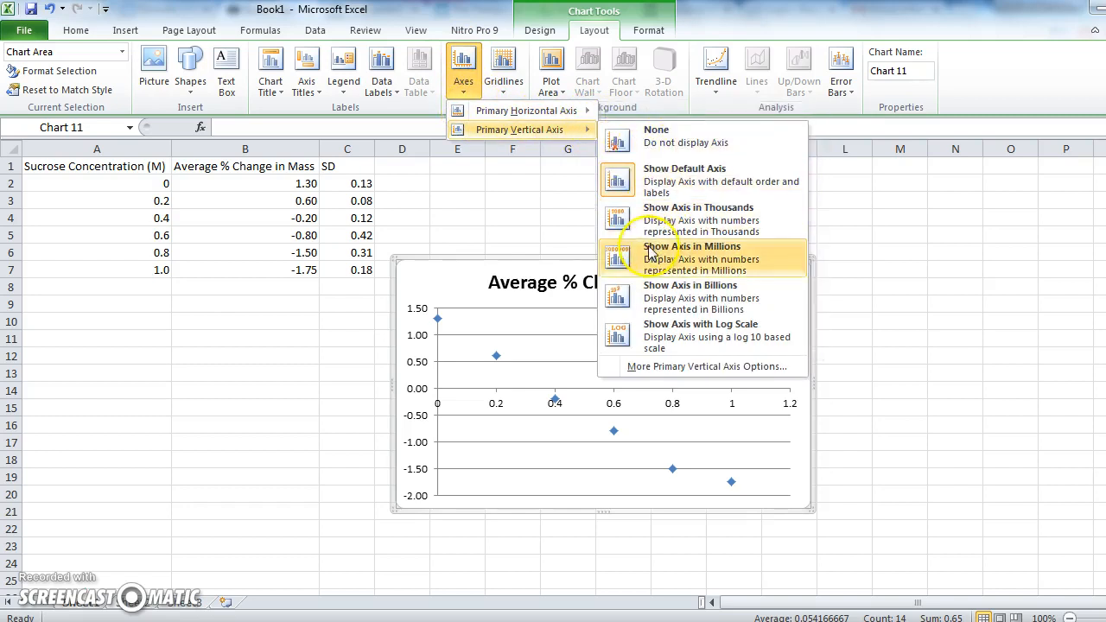
{"action": "left_click", "coordinate": [546, 113]}
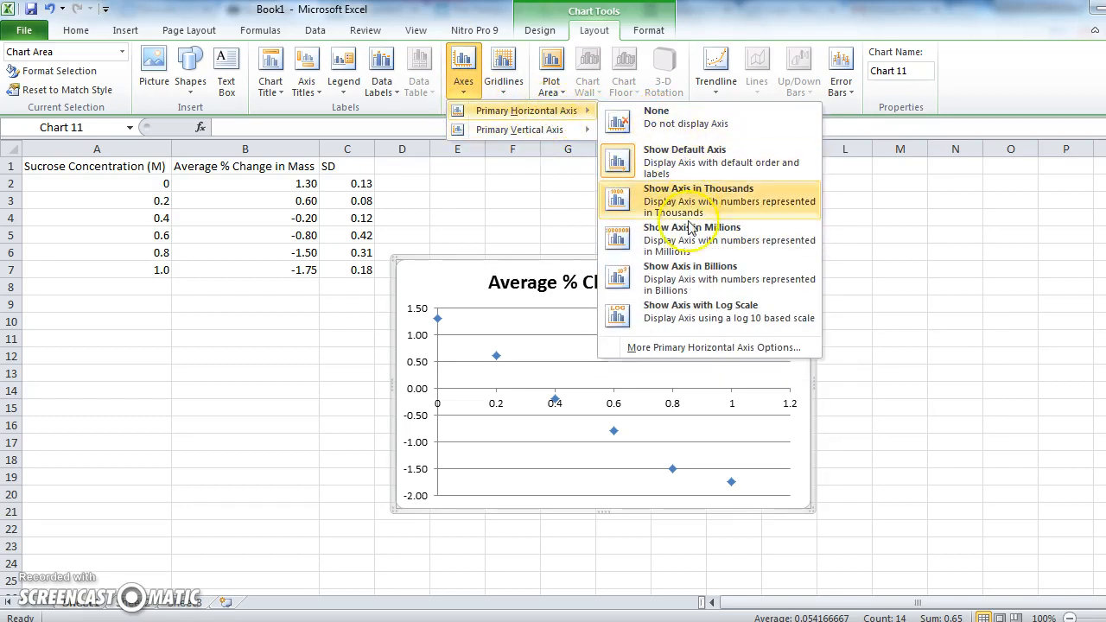
{"action": "left_click", "coordinate": [687, 350]}
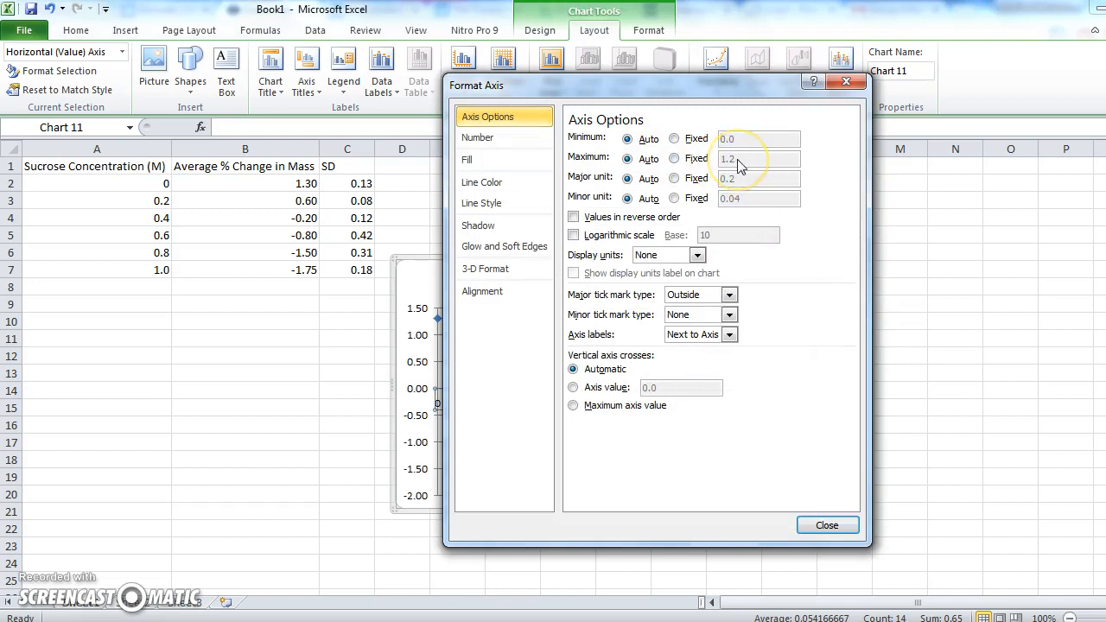
{"action": "left_click", "coordinate": [674, 158]}
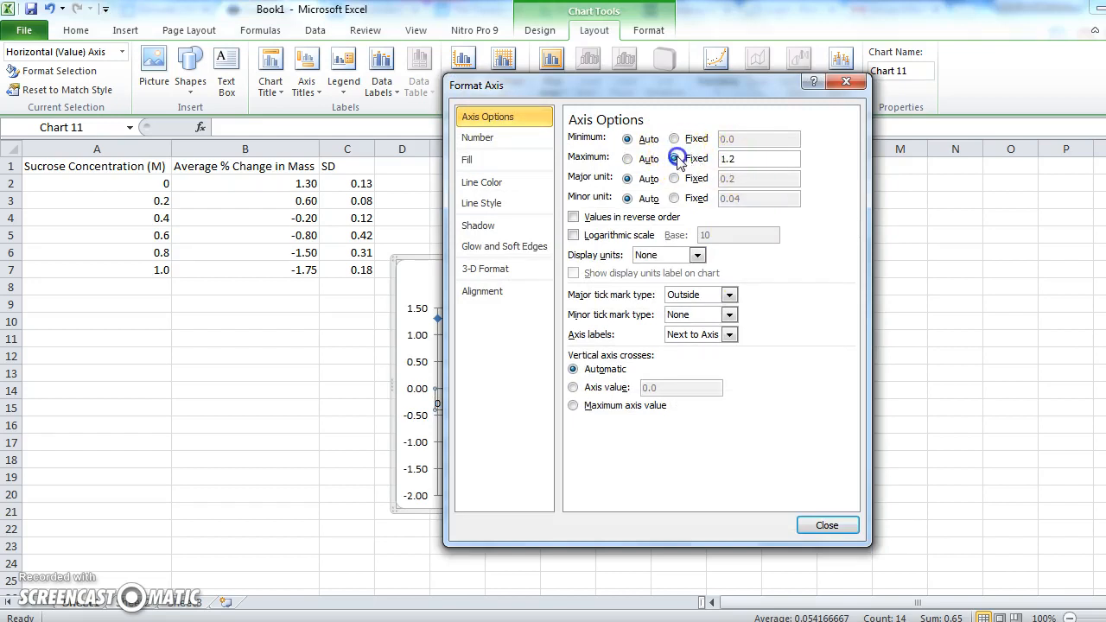
{"action": "left_click", "coordinate": [730, 159]}
{"action": "key", "text": "BackSpace"}
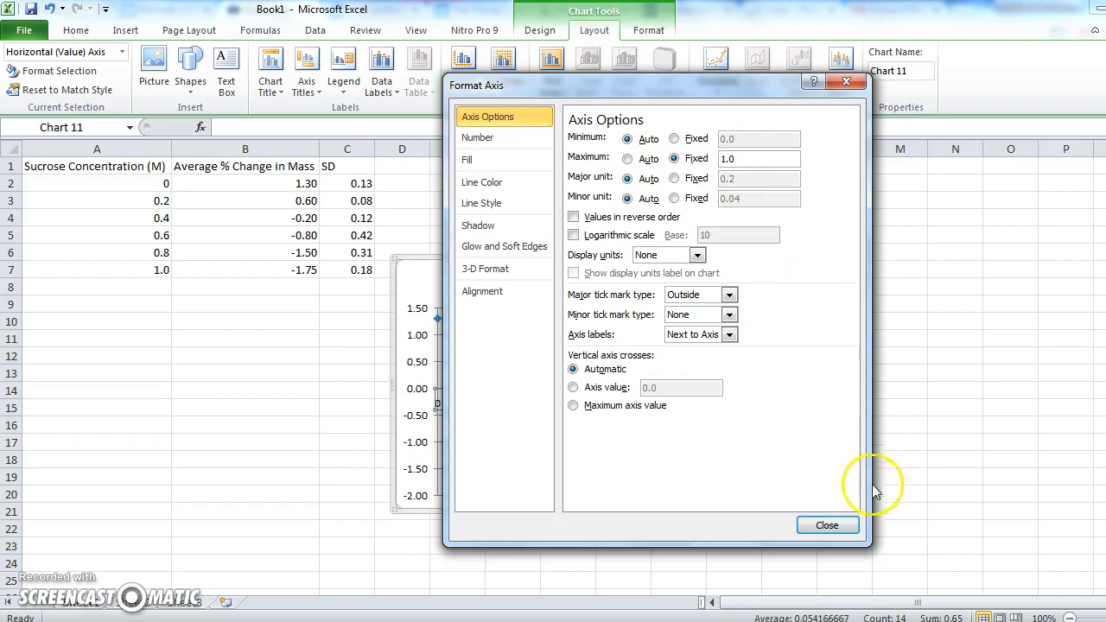
{"action": "left_click", "coordinate": [834, 529]}
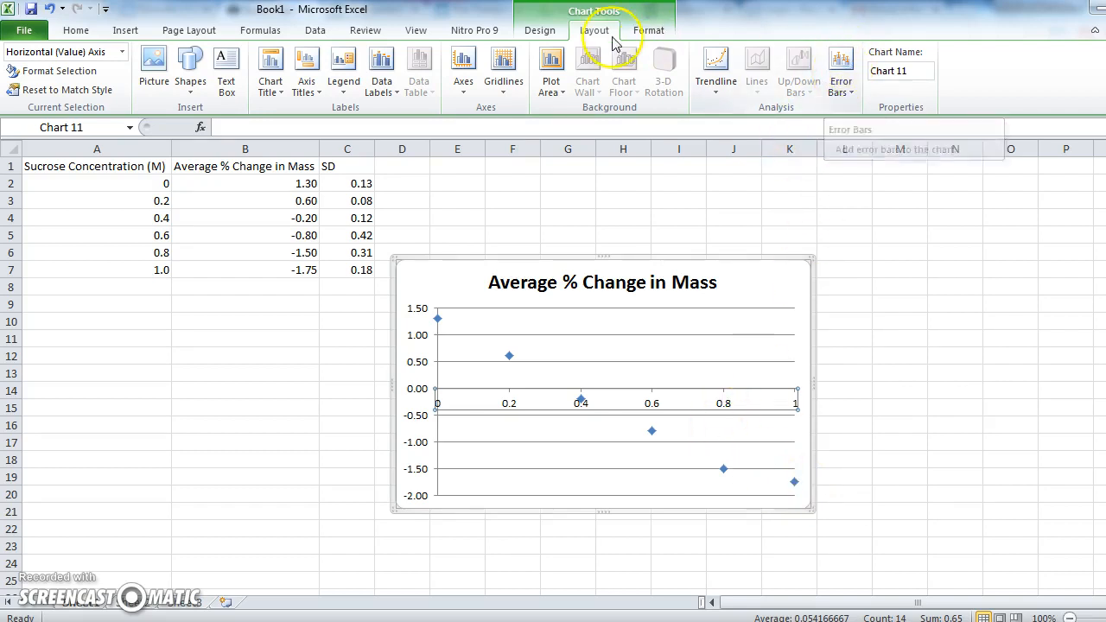
Add error bars to the data series and choose a custom error amount.
{"action": "left_click", "coordinate": [842, 82]}
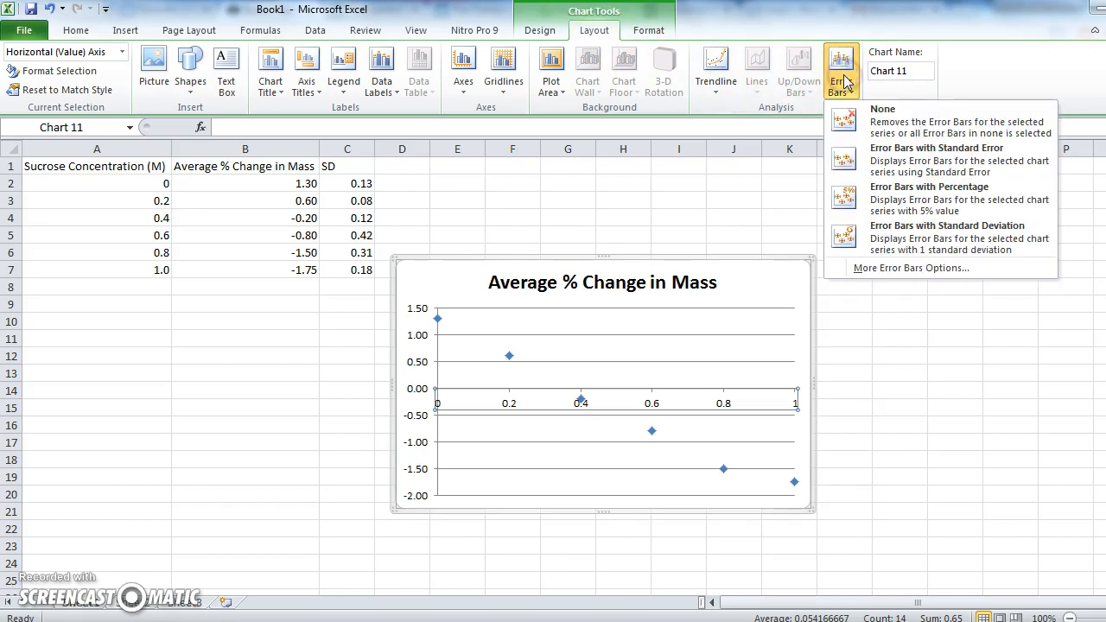
{"action": "left_click", "coordinate": [877, 268]}
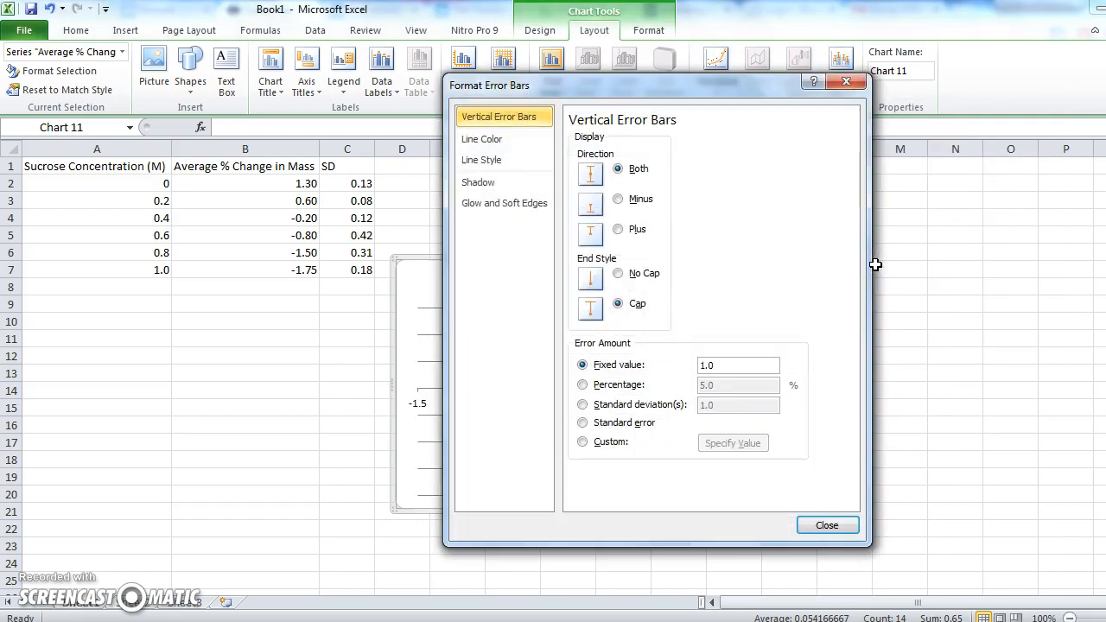
{"action": "left_click", "coordinate": [580, 446]}
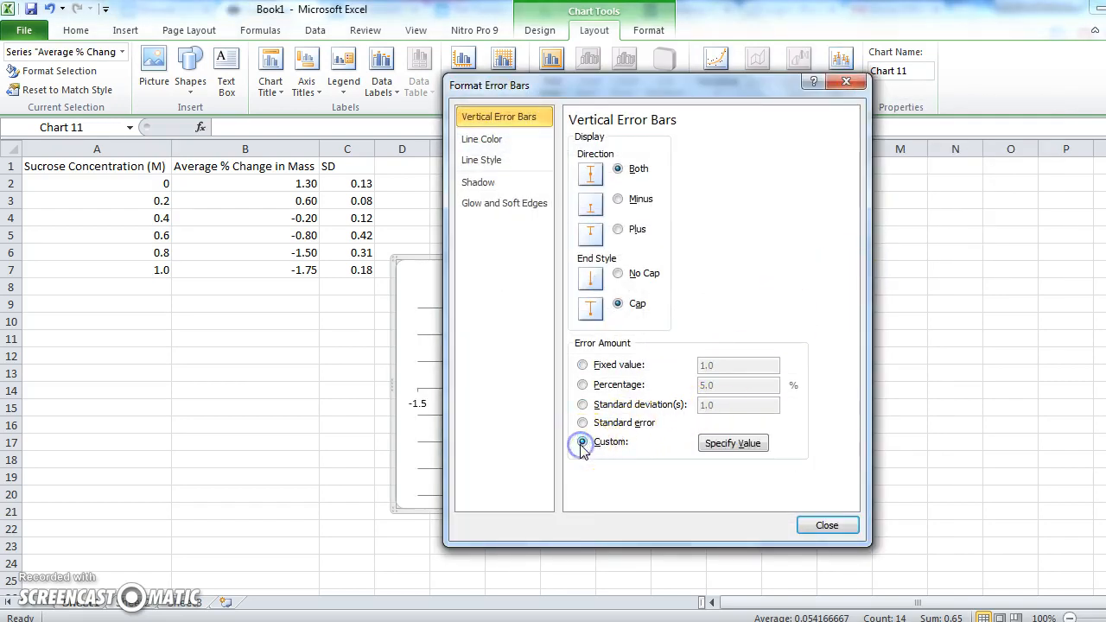
{"action": "left_click", "coordinate": [733, 445]}
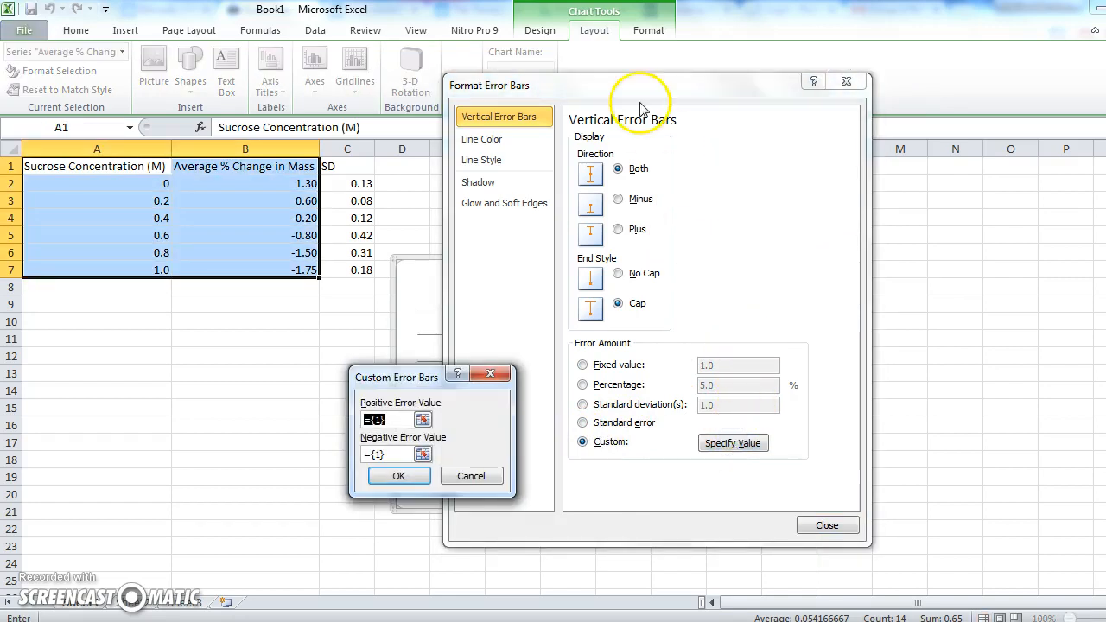
{"action": "left_click", "coordinate": [473, 479]}
{"action": "left_click_drag", "start_coordinate": [613, 95], "coordinate": [866, 101]}
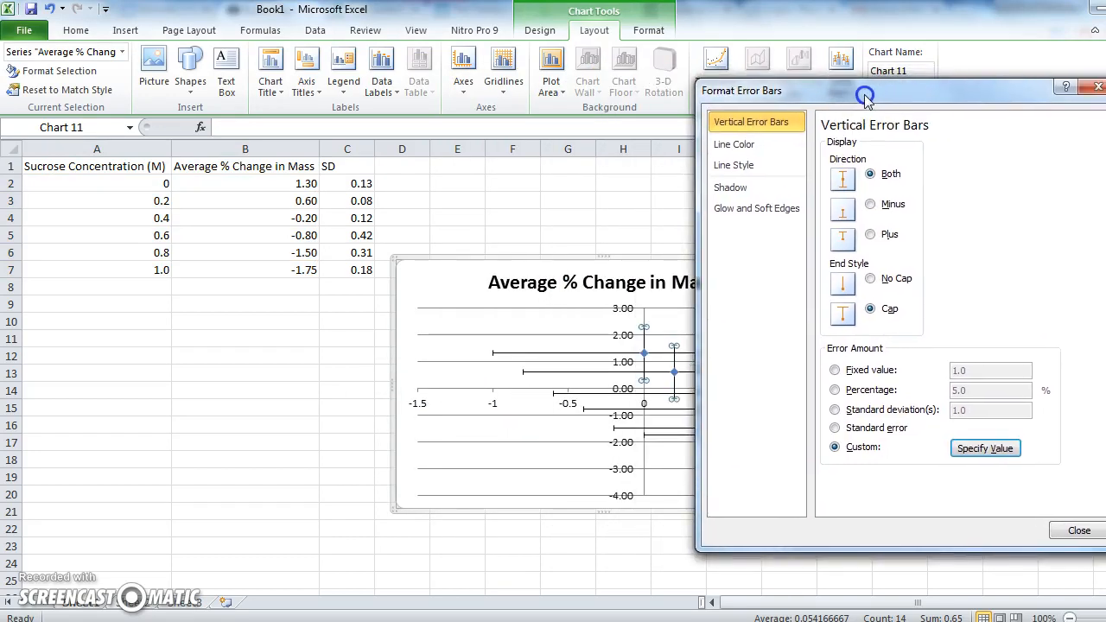
Set both the positive and negative custom error values to the SD cells C2:C7.
{"action": "left_click", "coordinate": [980, 450]}
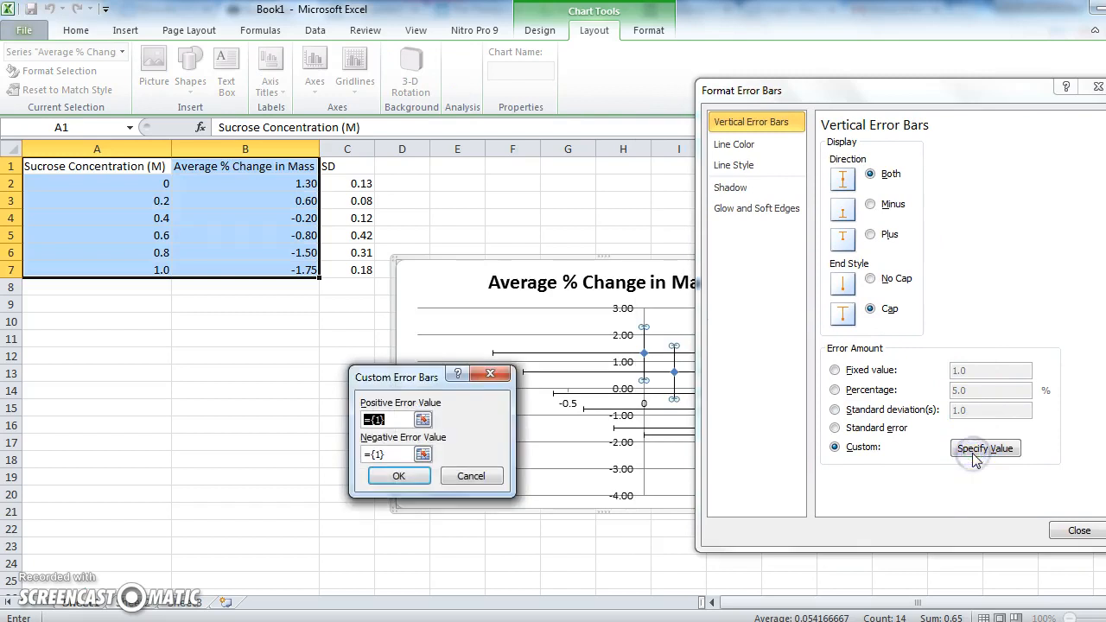
{"action": "left_click", "coordinate": [345, 185]}
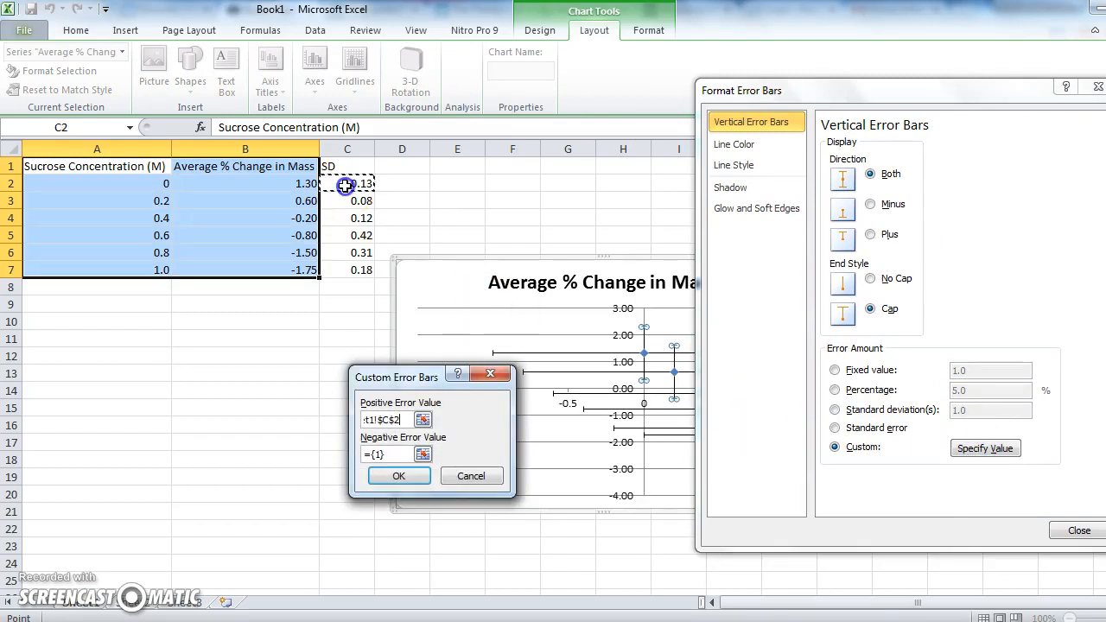
{"action": "left_click_drag", "start_coordinate": [345, 184], "coordinate": [346, 272]}
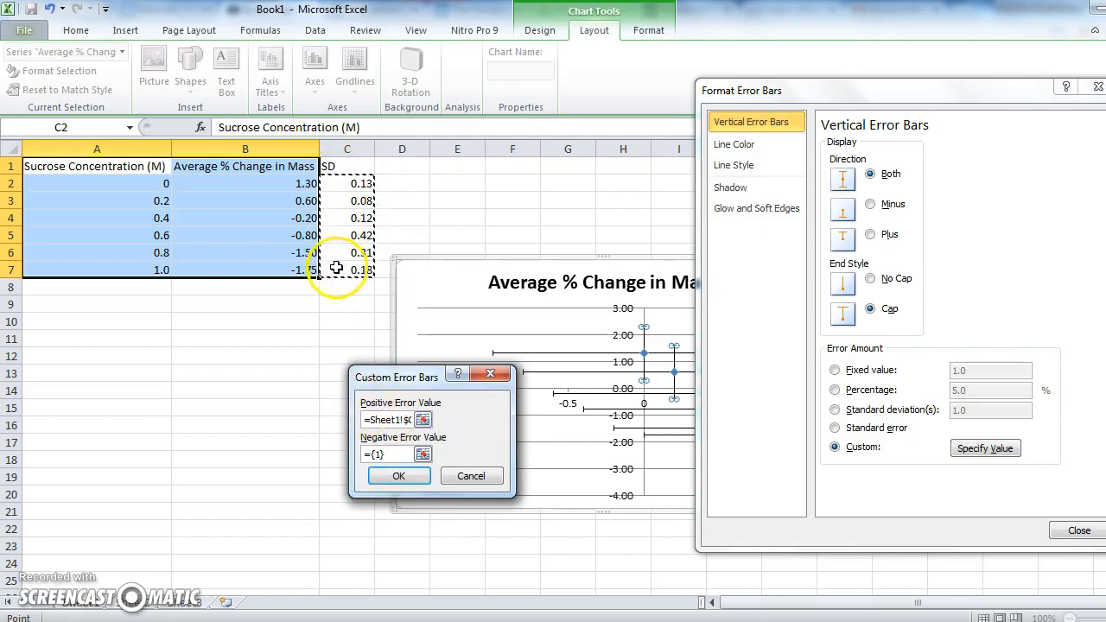
{"action": "left_click", "coordinate": [387, 455]}
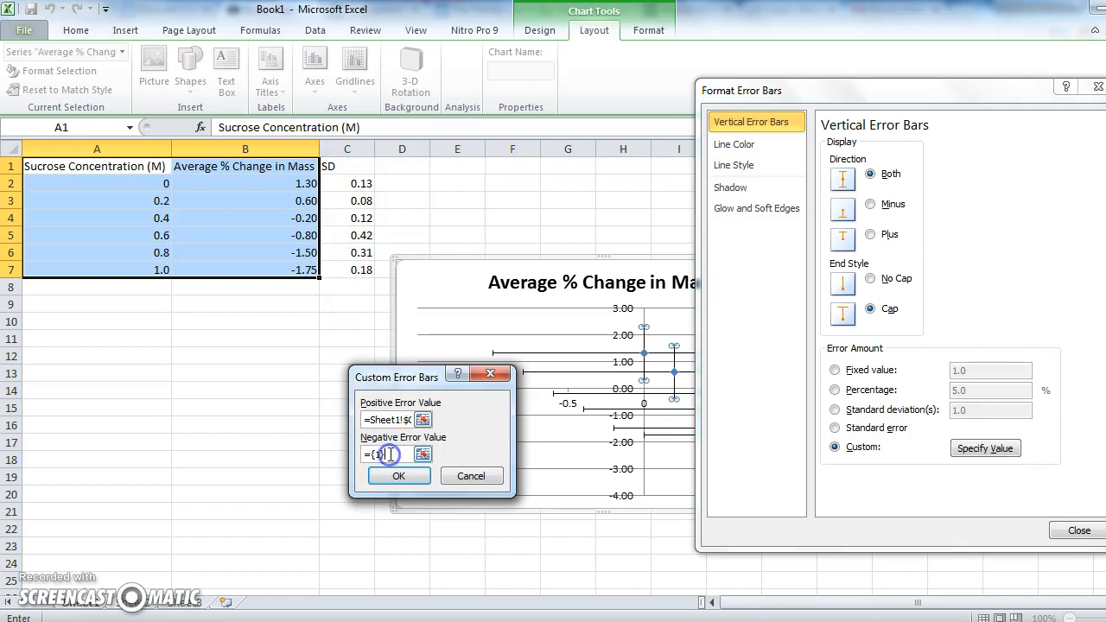
{"action": "left_click_drag", "start_coordinate": [390, 454], "coordinate": [371, 455]}
{"action": "key", "text": "BackSpace"}
{"action": "left_click_drag", "start_coordinate": [350, 183], "coordinate": [355, 269]}
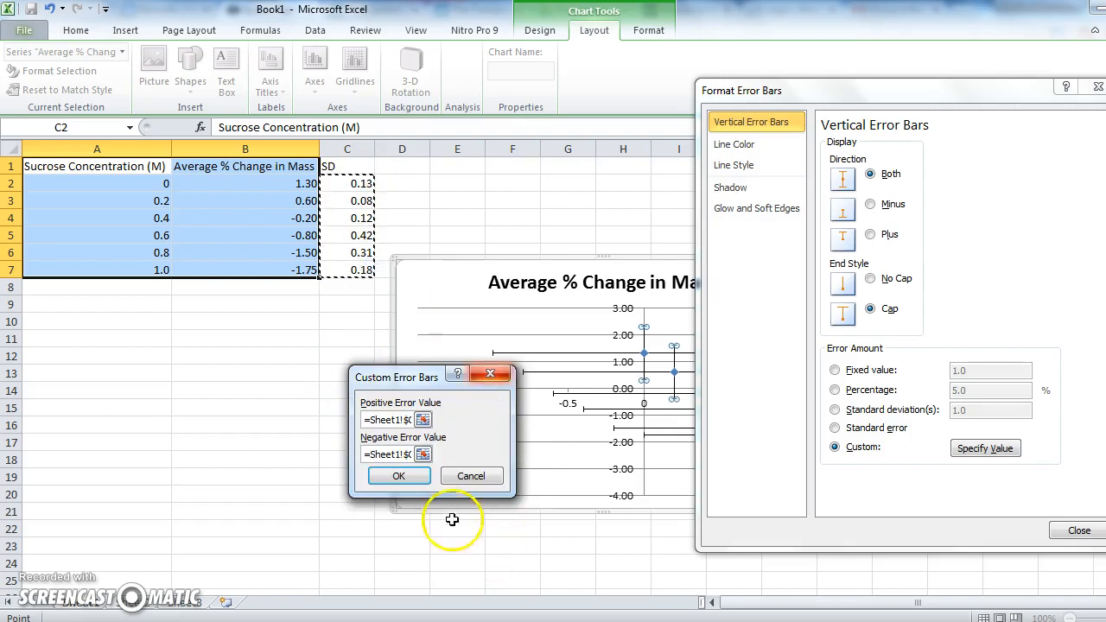
{"action": "left_click", "coordinate": [393, 476]}
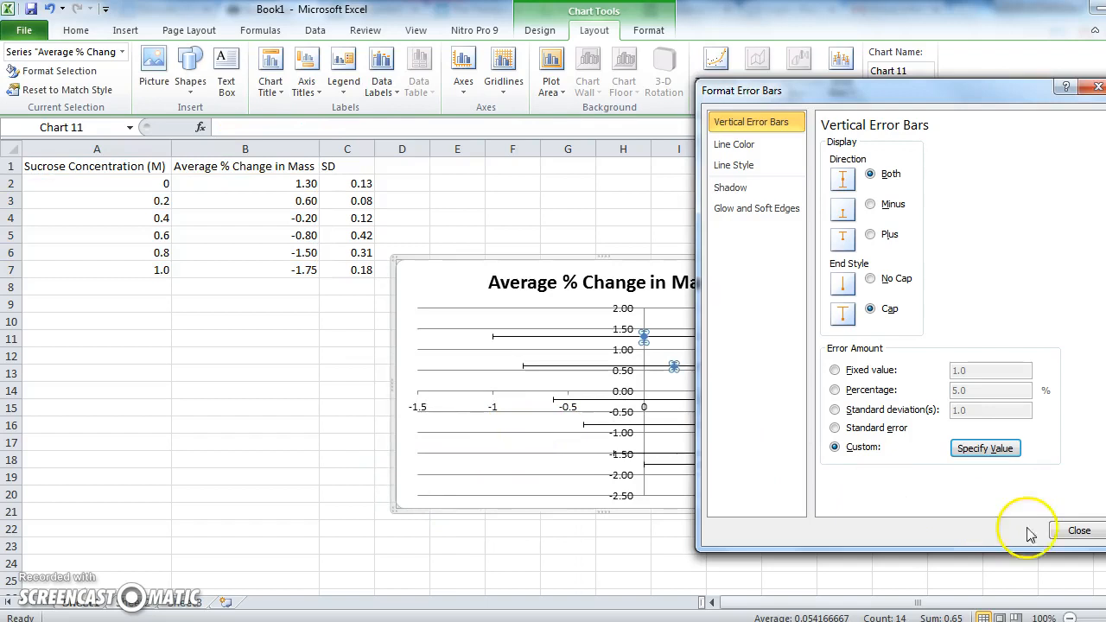
{"action": "left_click", "coordinate": [1079, 530]}
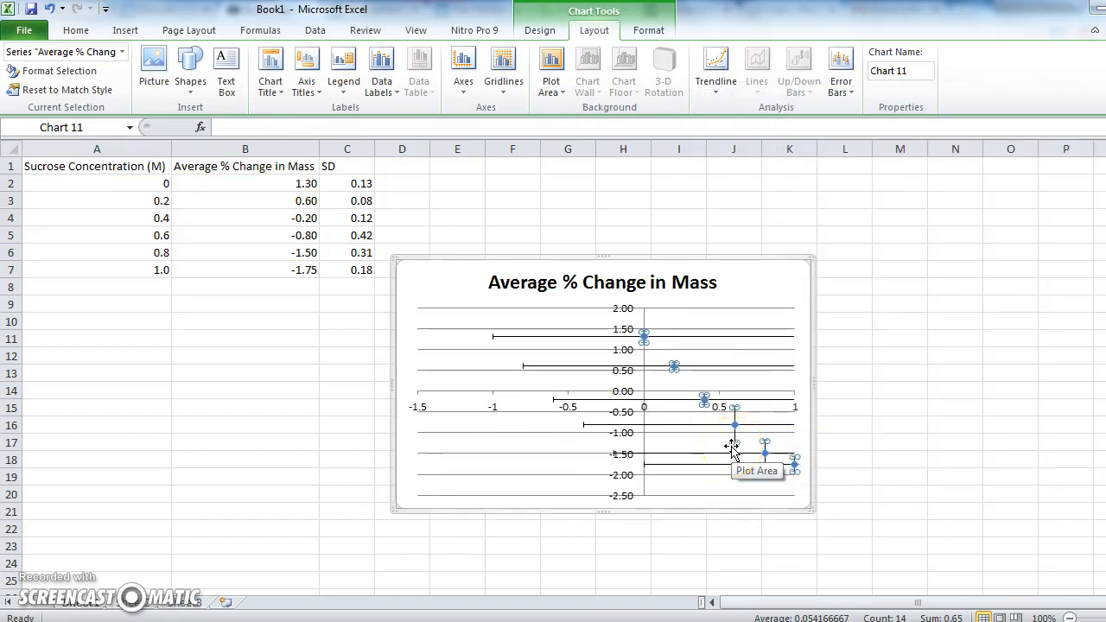
Delete the horizontal error bars from the chart.
{"action": "left_click", "coordinate": [729, 336]}
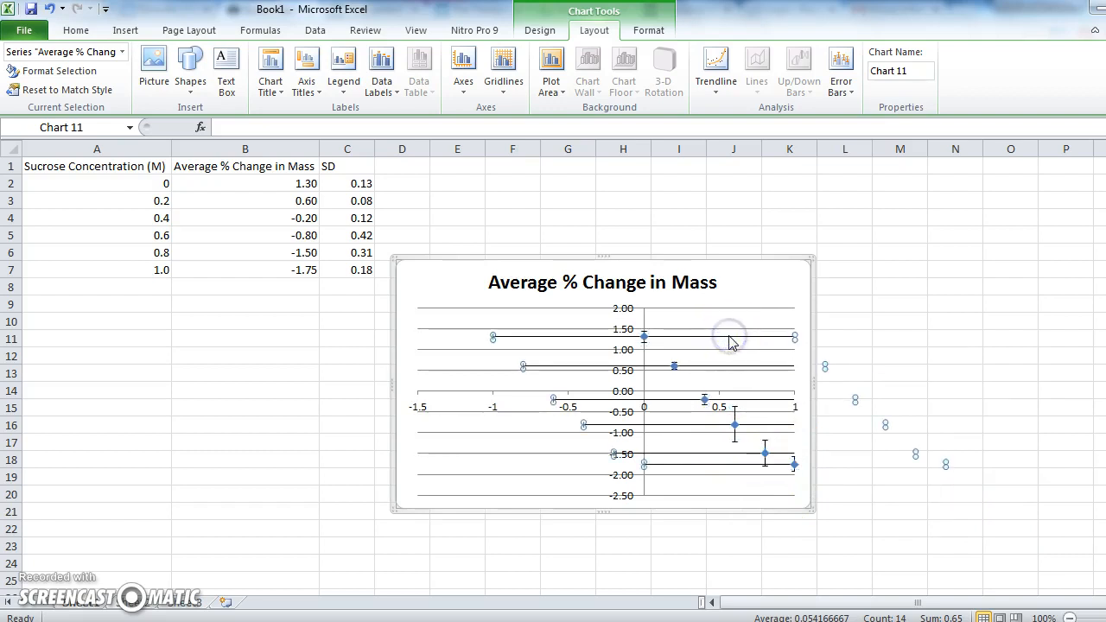
{"action": "key", "text": "Delete"}
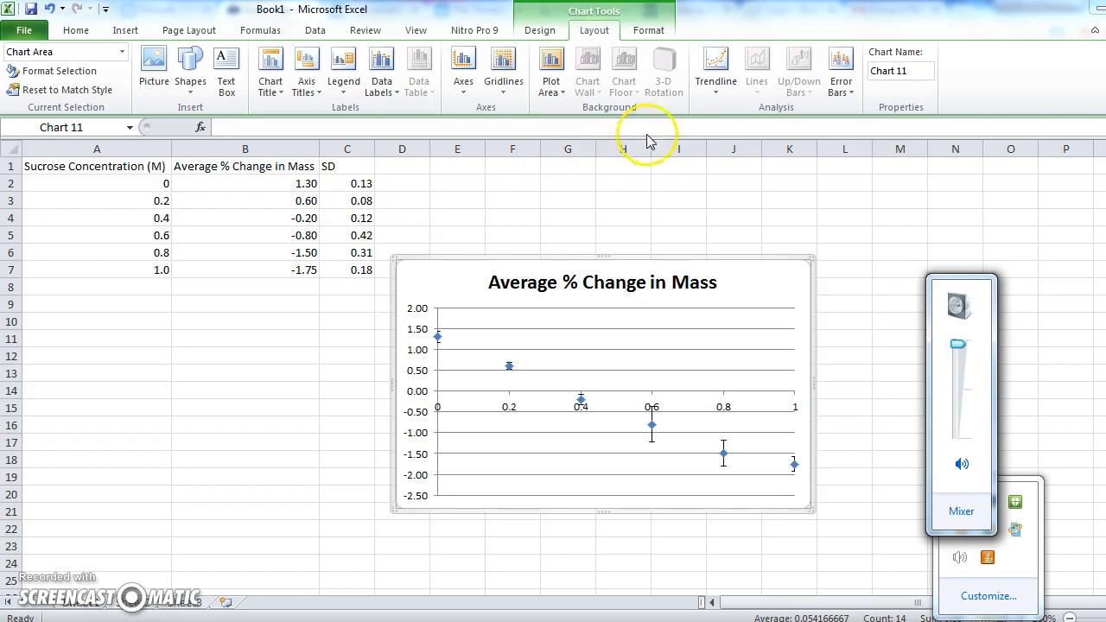
Add a linear trendline that displays the R-squared value on the chart.
{"action": "left_click", "coordinate": [715, 77]}
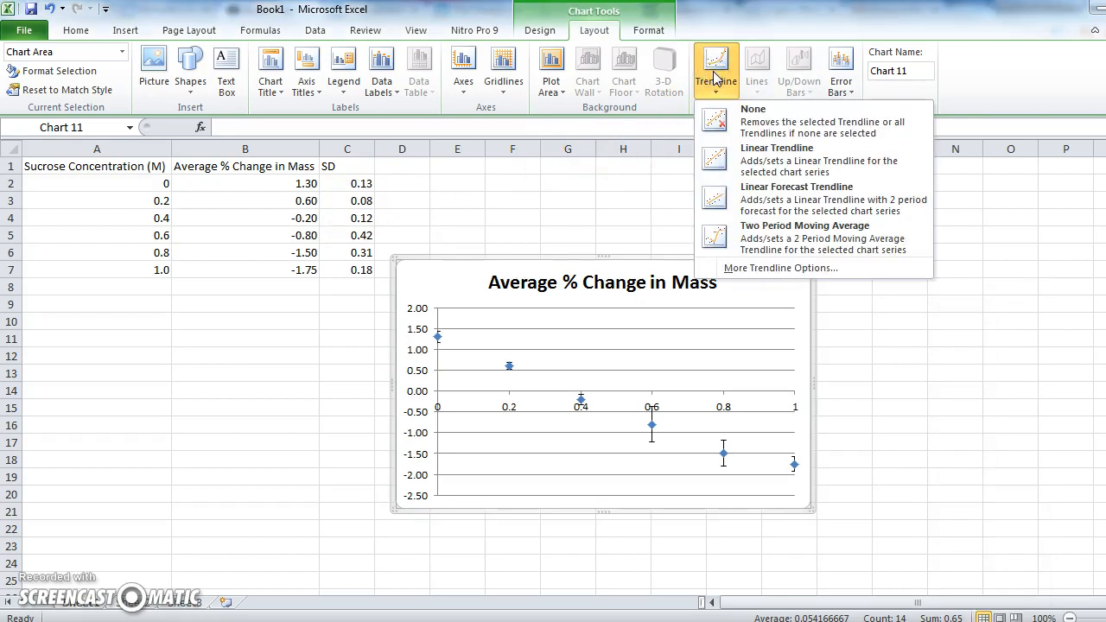
{"action": "left_click", "coordinate": [721, 274]}
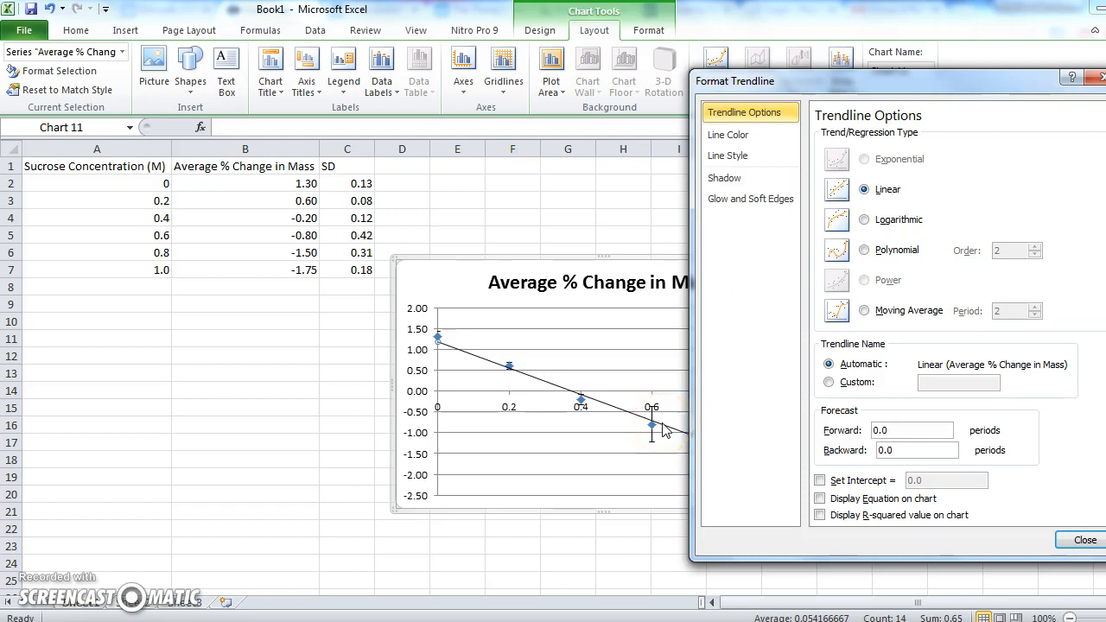
{"action": "left_click", "coordinate": [821, 518]}
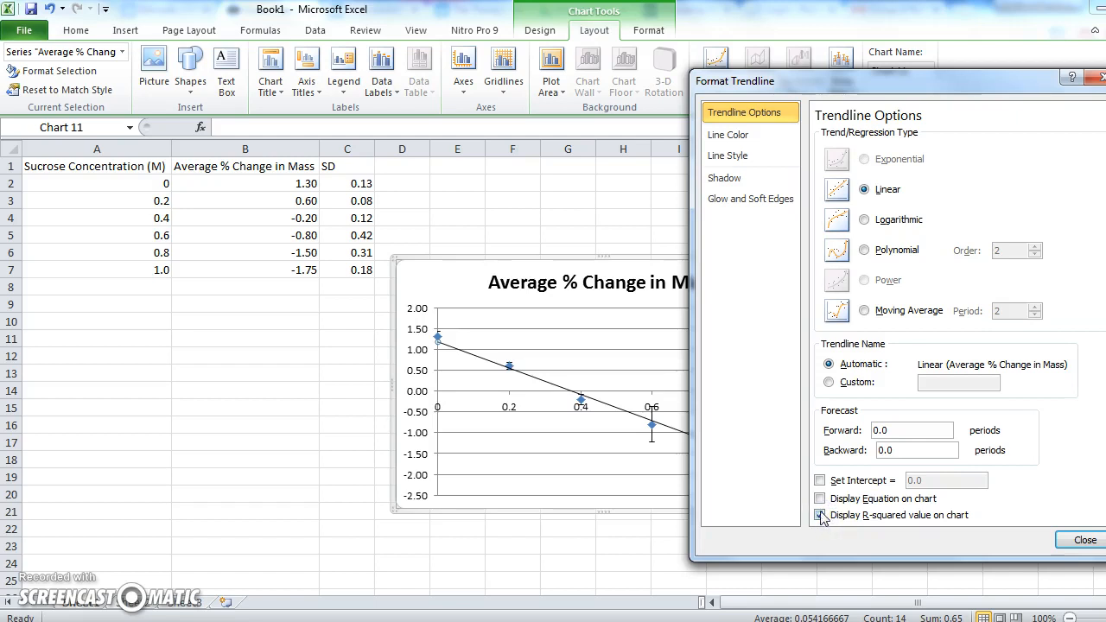
{"action": "left_click", "coordinate": [1085, 543]}
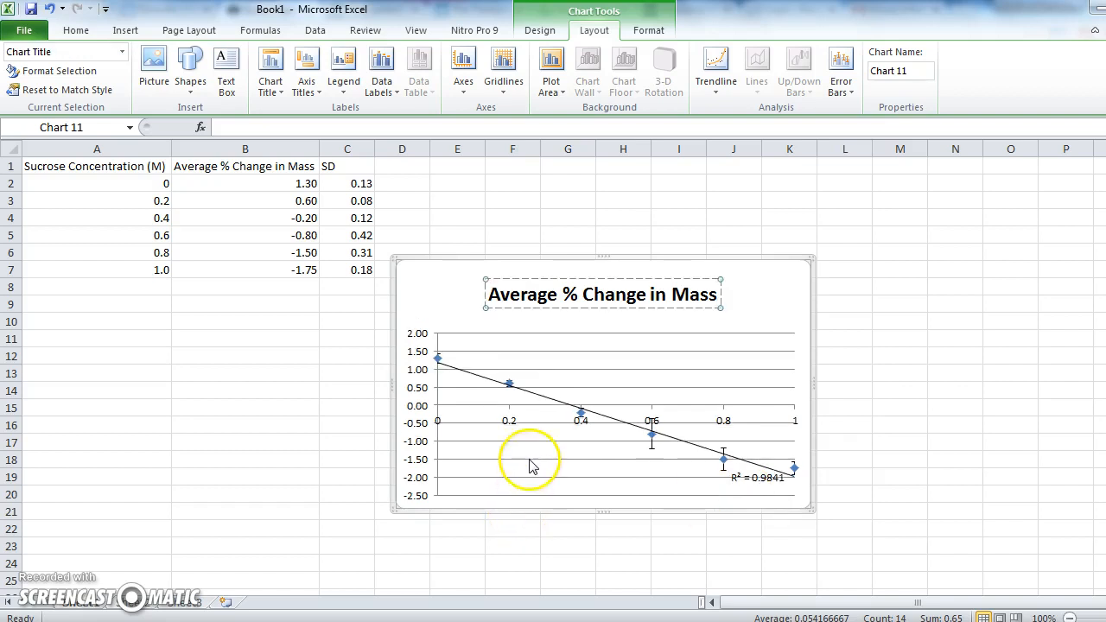
Extend the chart title to read Average % Change in Mass of Potato Cylinders in Varying Sucrose Concentrations.
{"action": "left_click", "coordinate": [716, 294]}
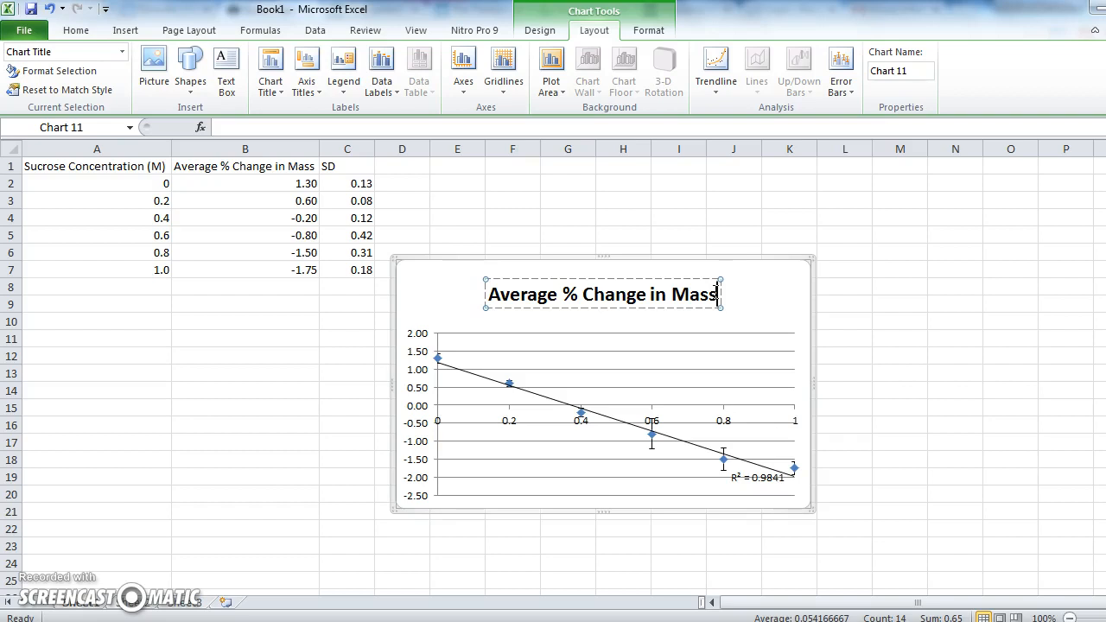
{"action": "type", "text": "of Potato"}
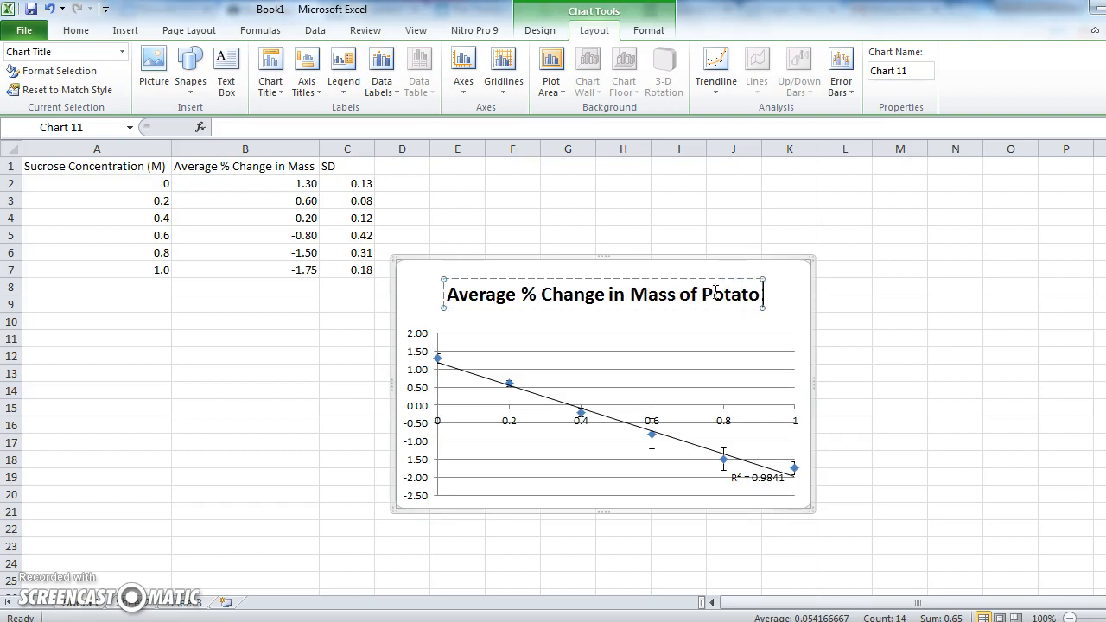
{"action": "type", "text": " Cylind"}
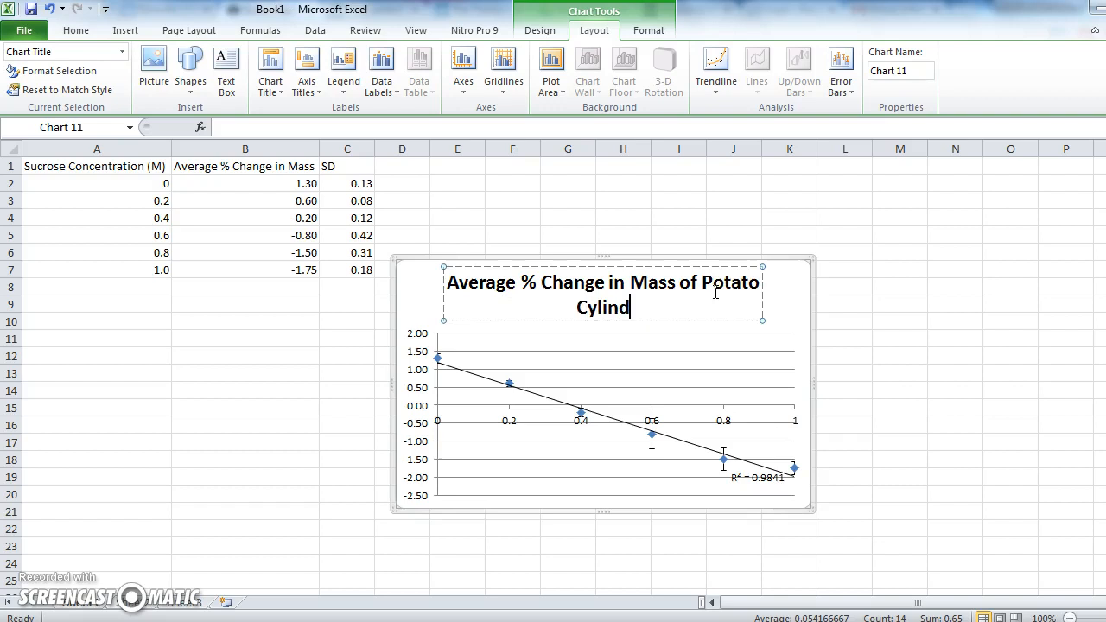
{"action": "type", "text": "ers in Vay"}
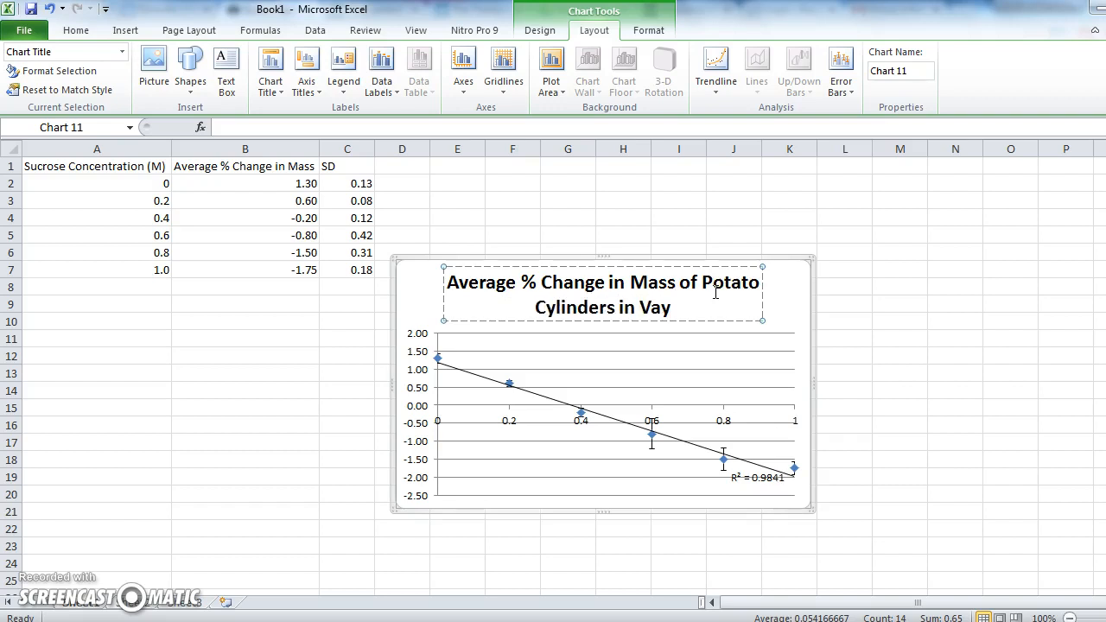
{"action": "key", "text": "BackSpace"}
{"action": "type", "text": "r"}
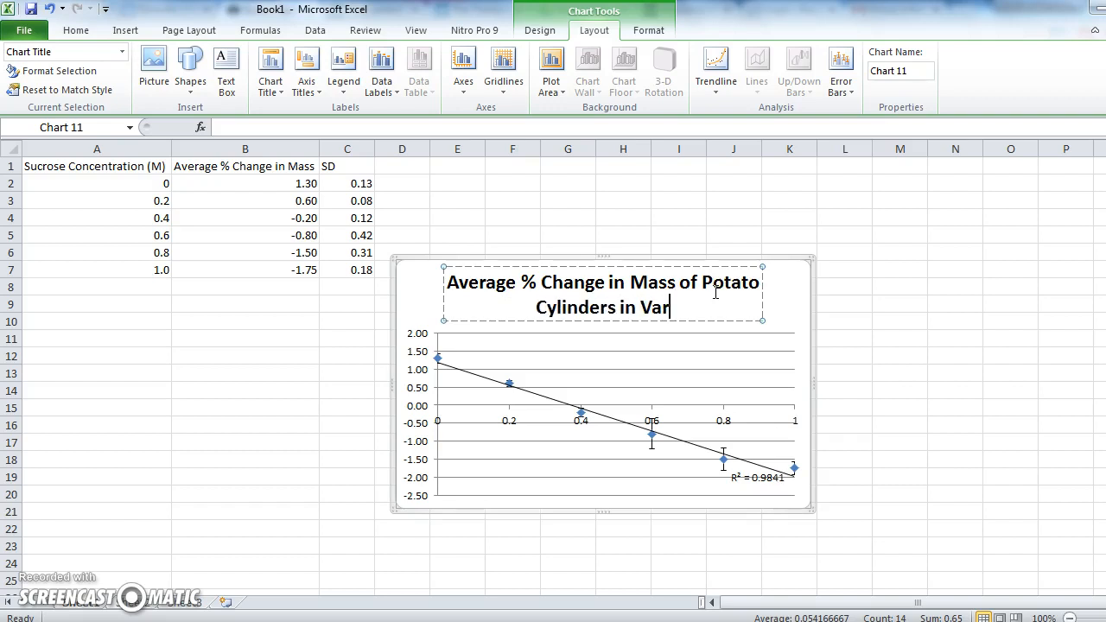
{"action": "type", "text": "ying Suc"}
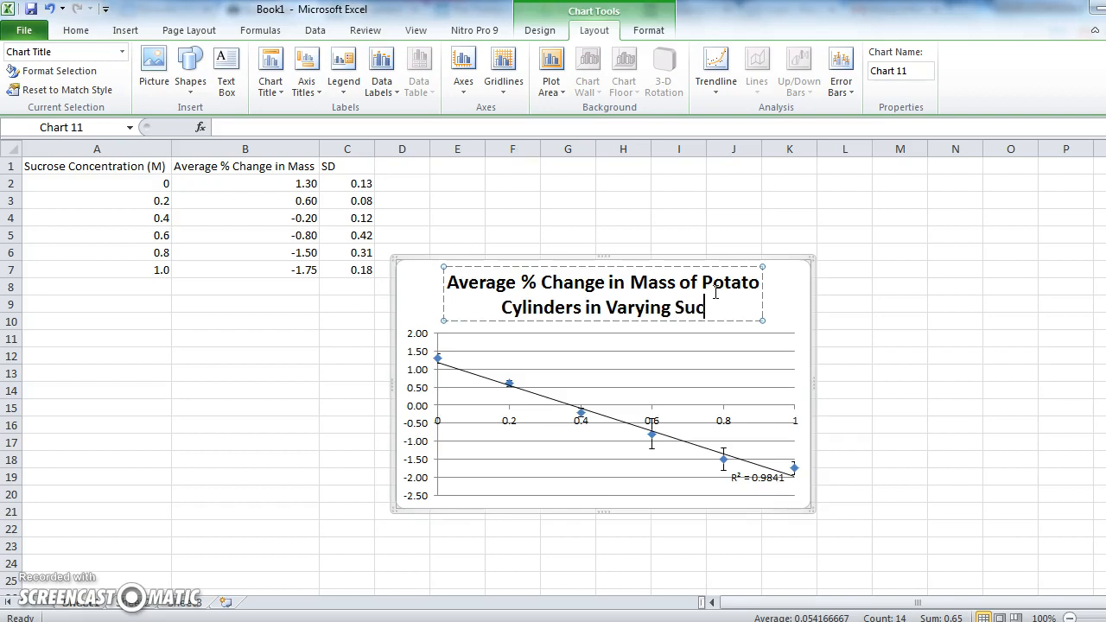
{"action": "type", "text": "rose Conc"}
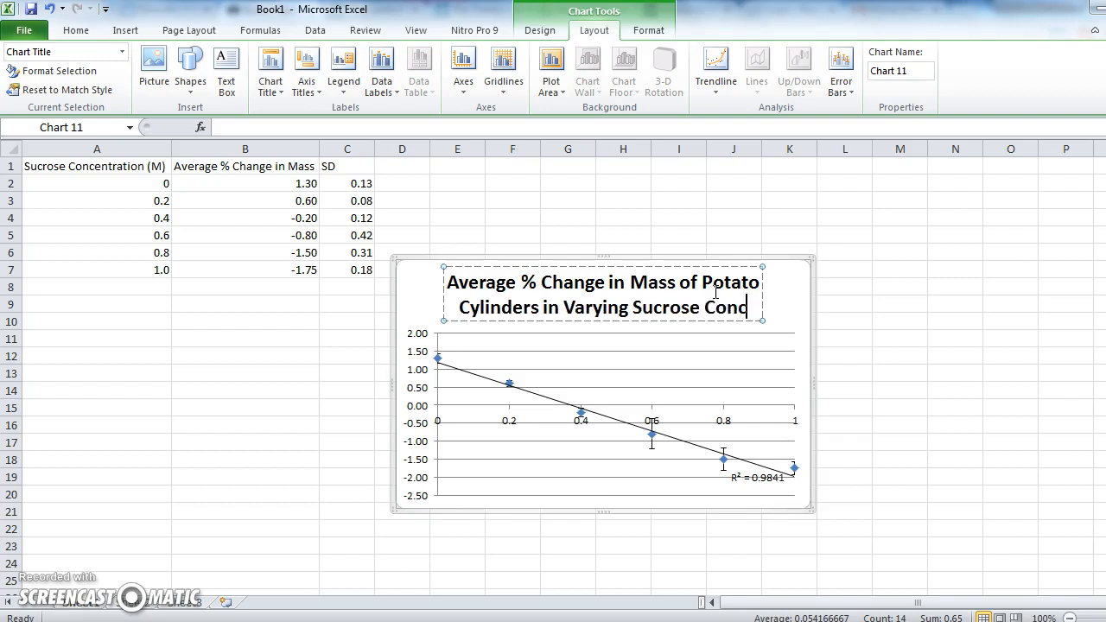
{"action": "type", "text": "entrations"}
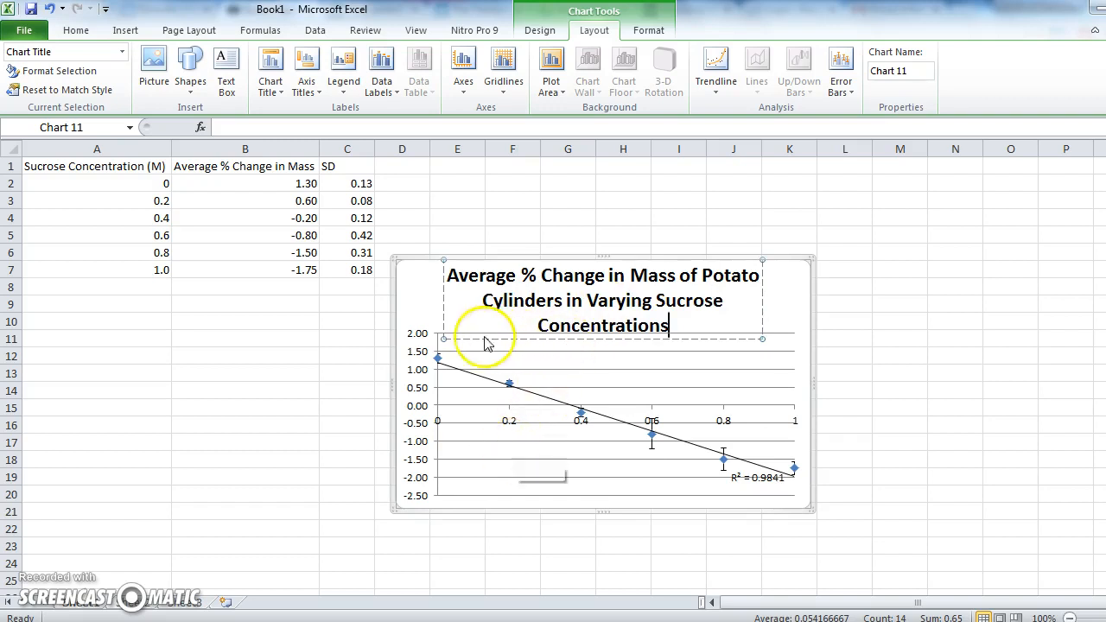
{"action": "left_click", "coordinate": [484, 369]}
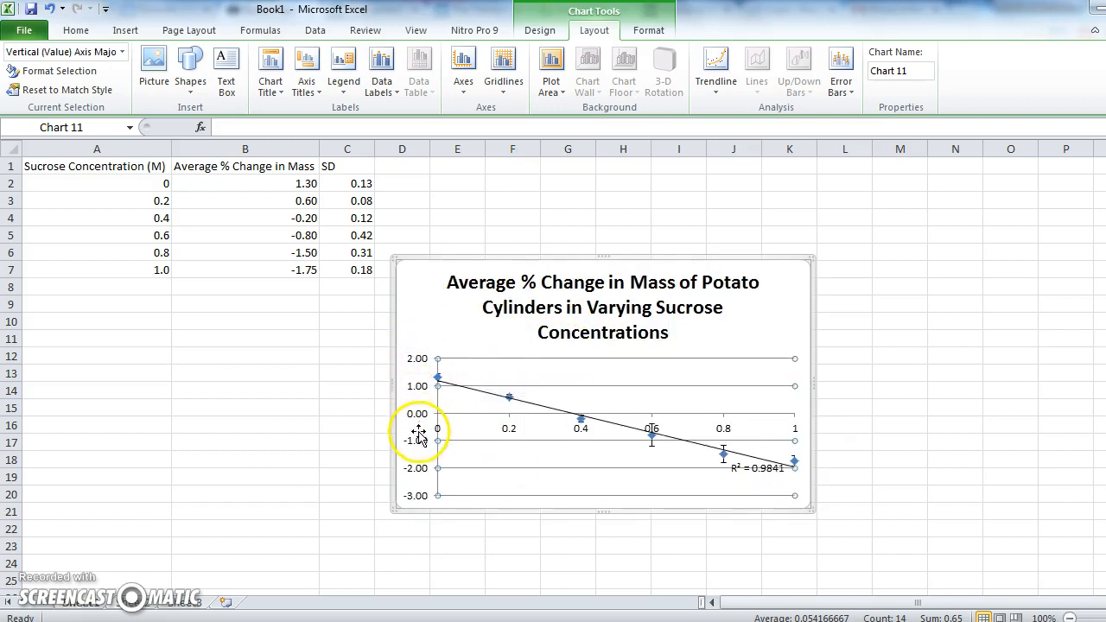
Add a horizontal axis title below the axis reading Sucrose Concentration (M).
{"action": "left_click", "coordinate": [307, 92]}
{"action": "mouse_move", "coordinate": [371, 111]}
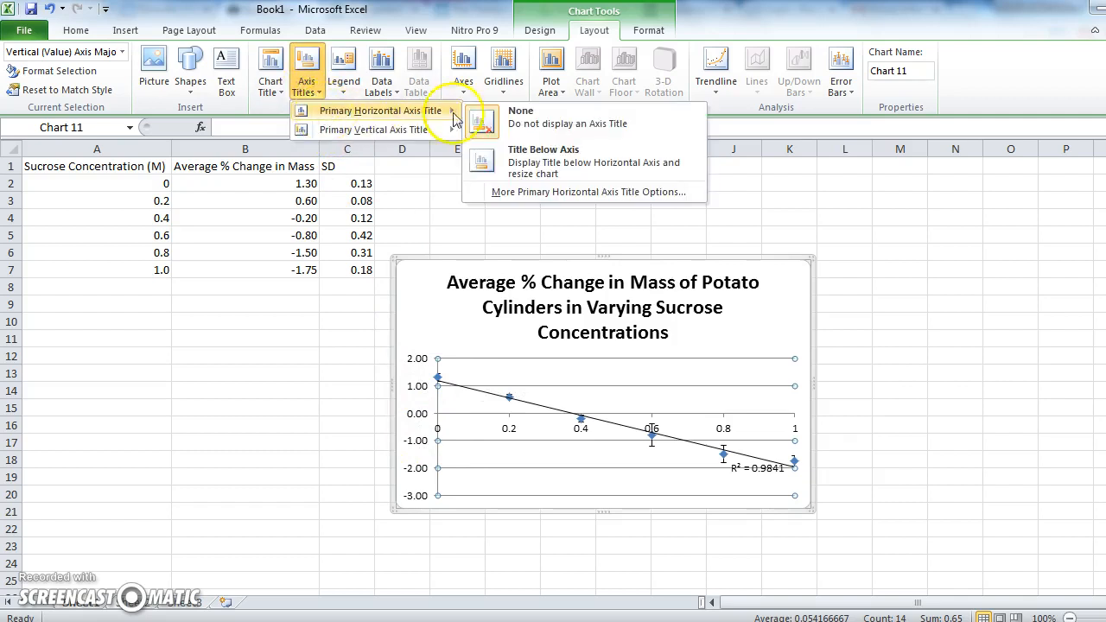
{"action": "left_click", "coordinate": [523, 160]}
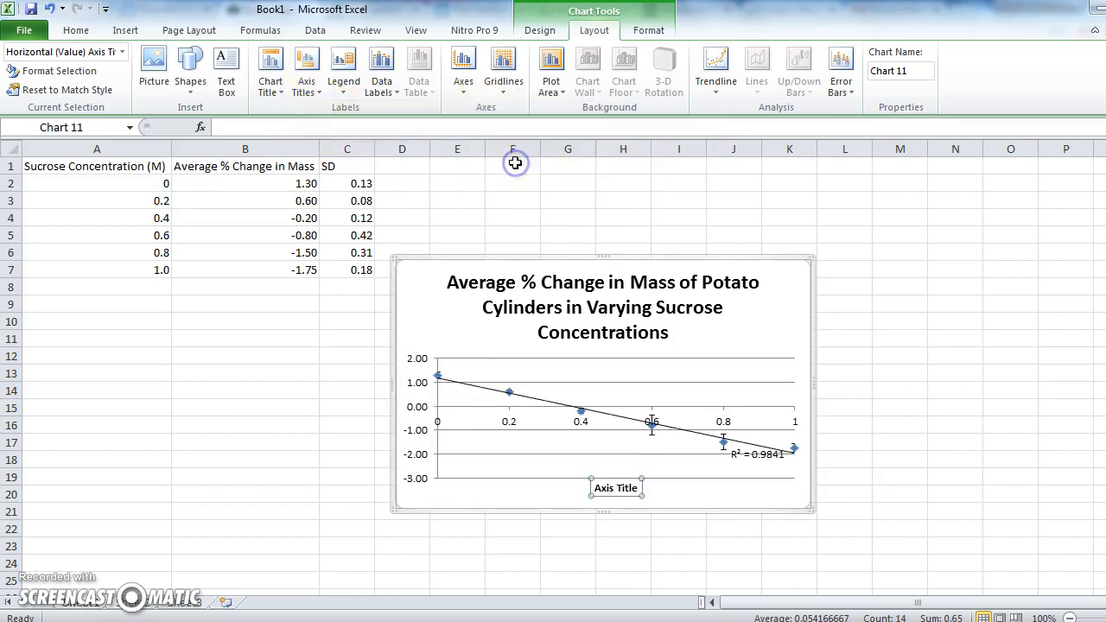
{"action": "left_click_drag", "start_coordinate": [639, 489], "coordinate": [586, 490]}
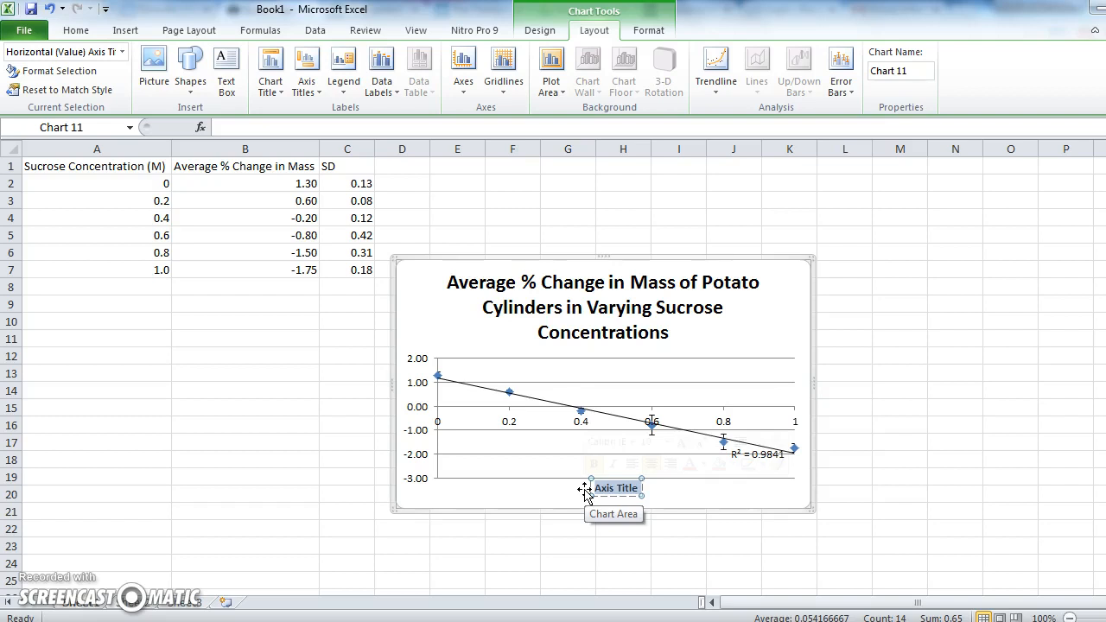
{"action": "key", "text": "BackSpace"}
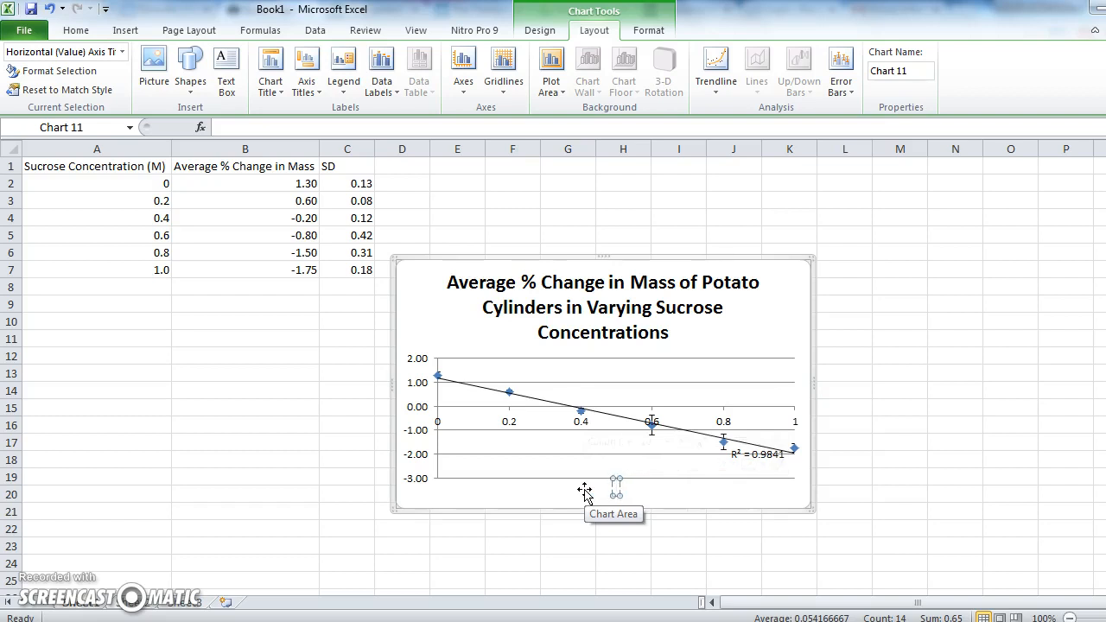
{"action": "type", "text": "Sucrose Con"}
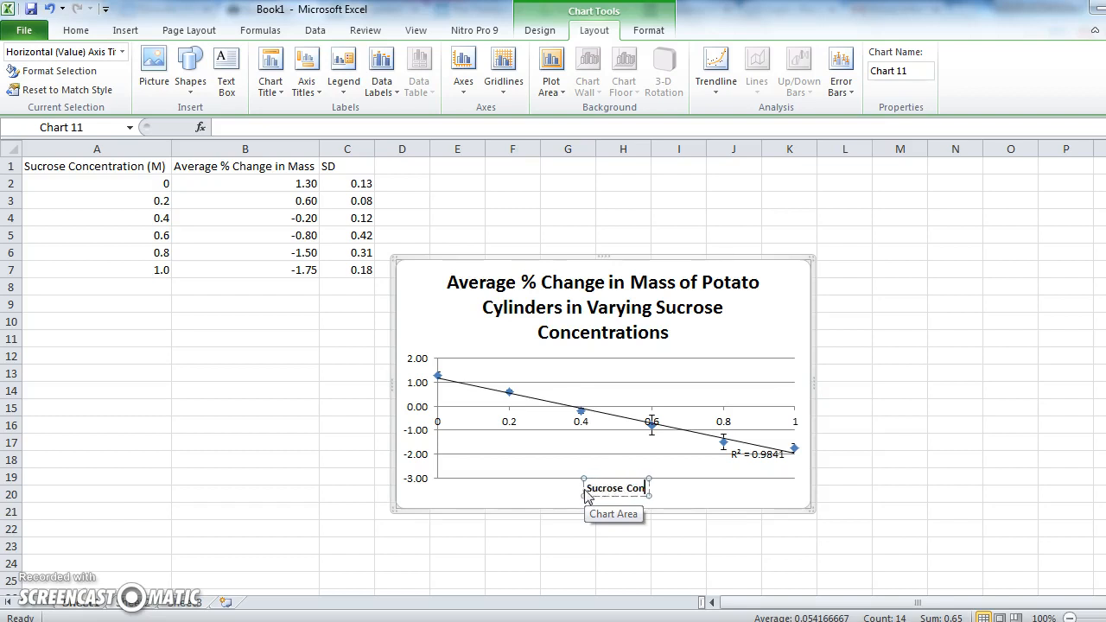
{"action": "type", "text": "centrati"}
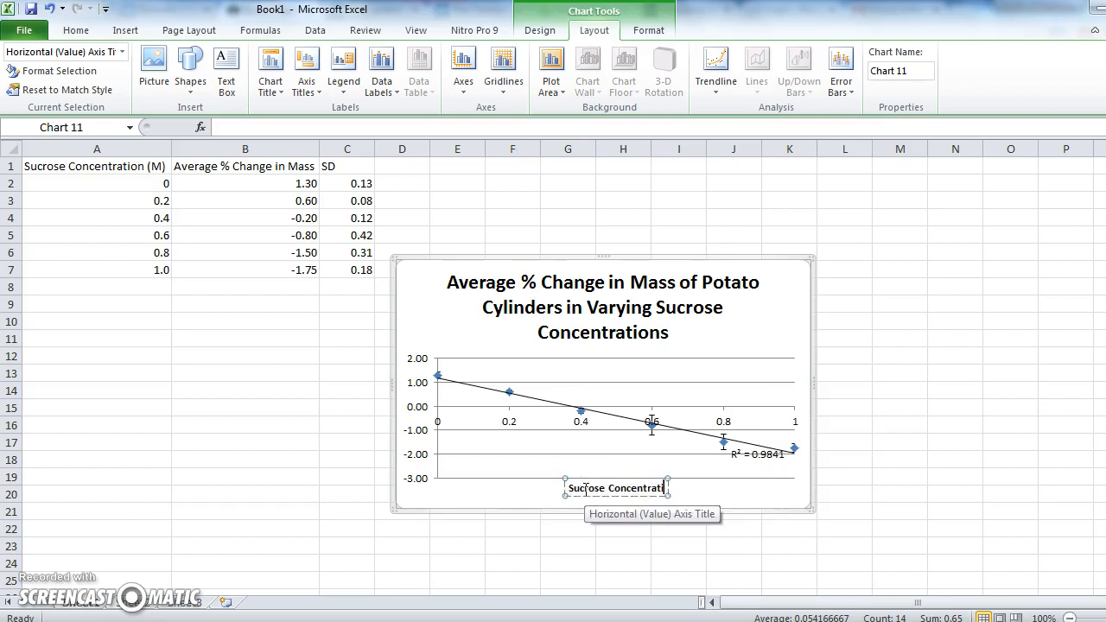
{"action": "type", "text": "on (M)"}
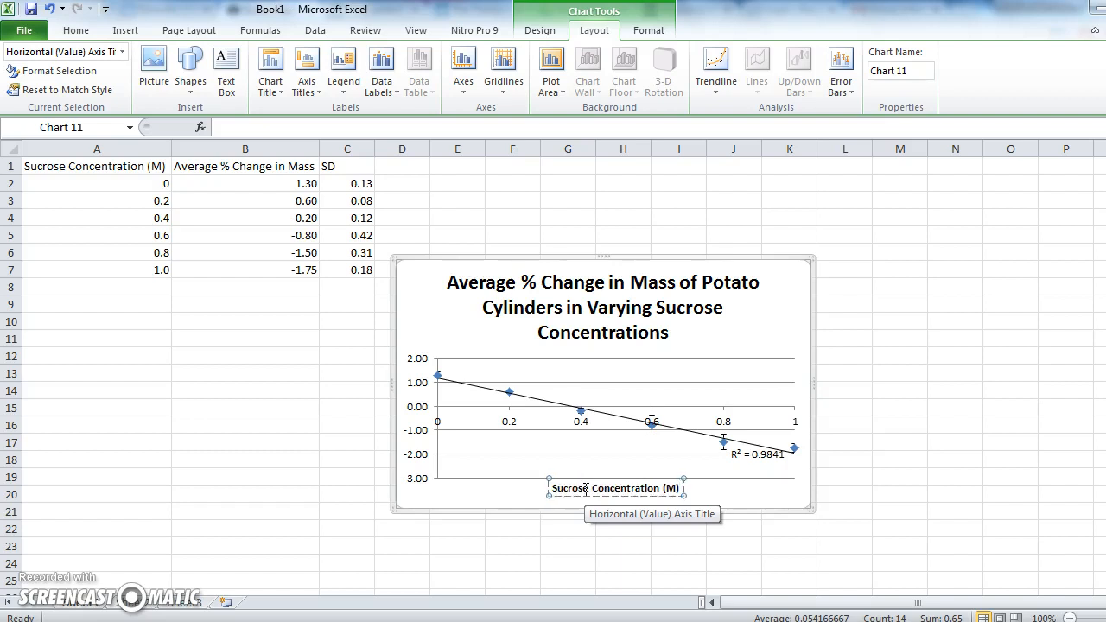
Add a rotated vertical axis title and clear its placeholder text.
{"action": "left_click", "coordinate": [305, 71]}
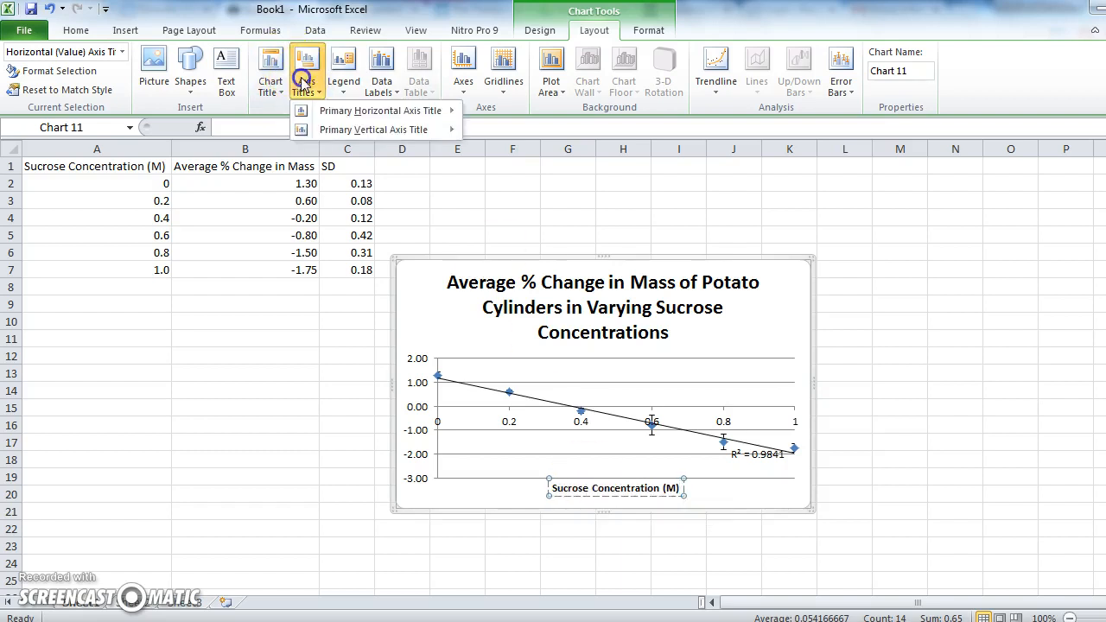
{"action": "mouse_move", "coordinate": [306, 129]}
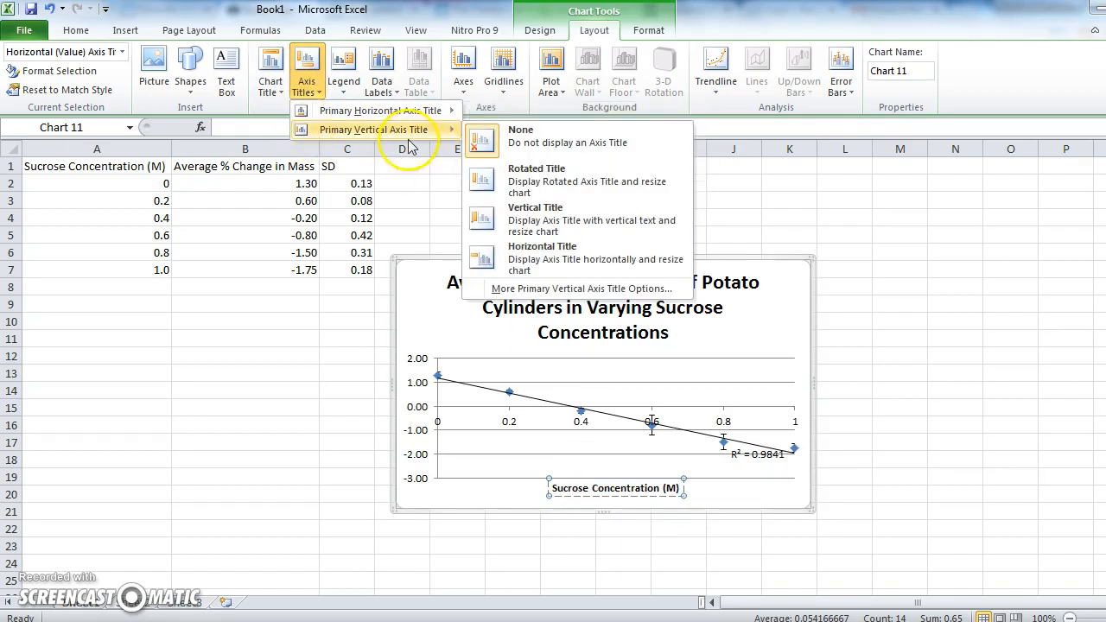
{"action": "left_click", "coordinate": [488, 179]}
{"action": "left_click", "coordinate": [418, 403]}
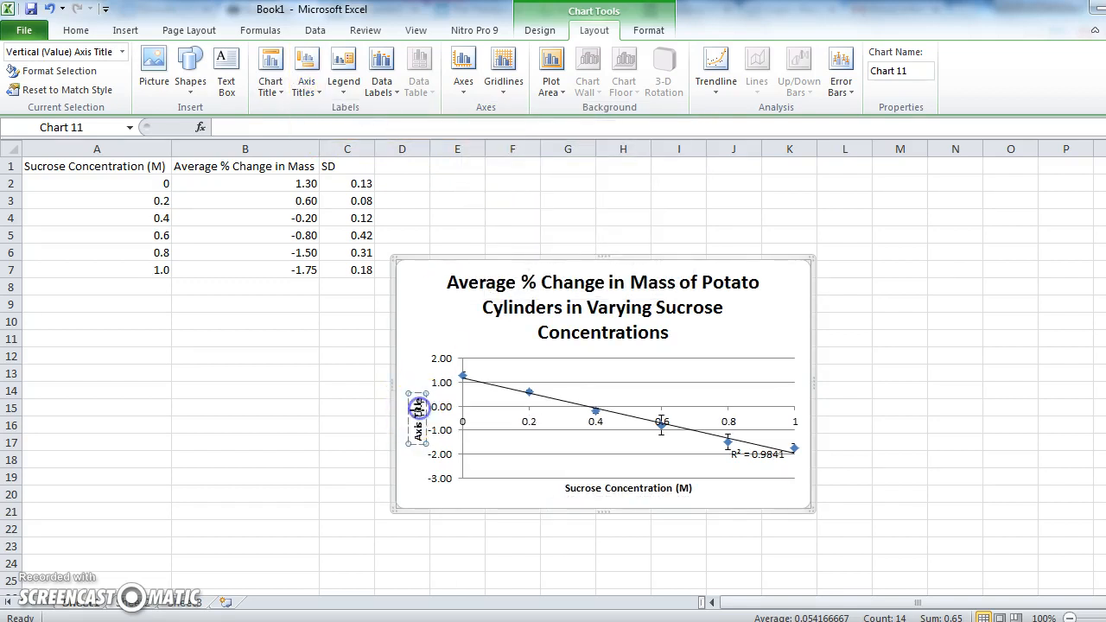
{"action": "left_click_drag", "start_coordinate": [418, 403], "coordinate": [417, 442]}
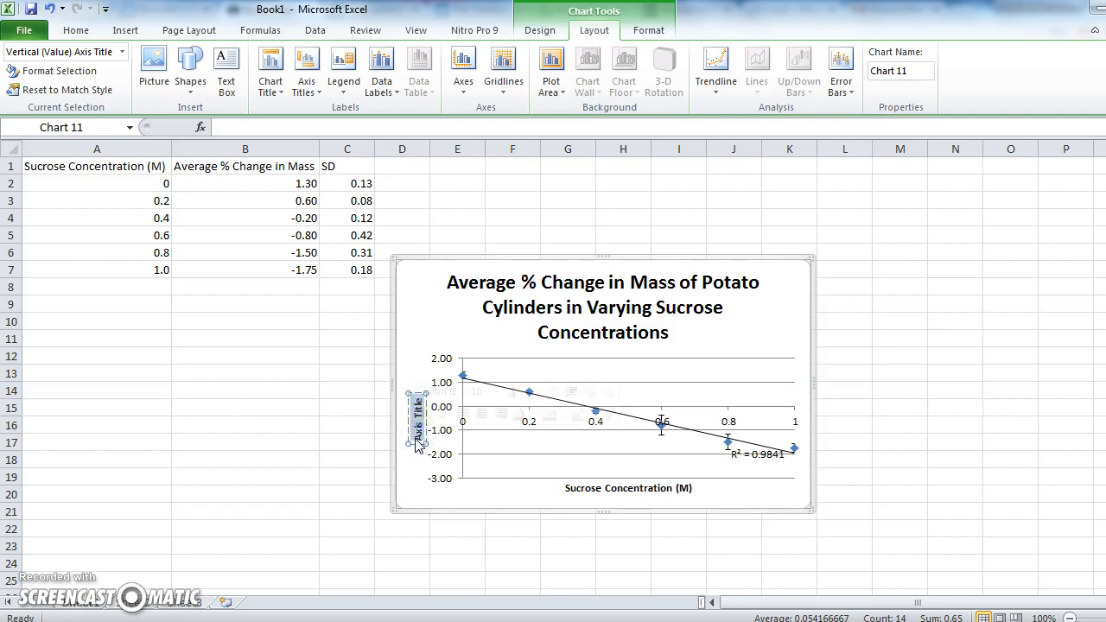
{"action": "key", "text": "Delete"}
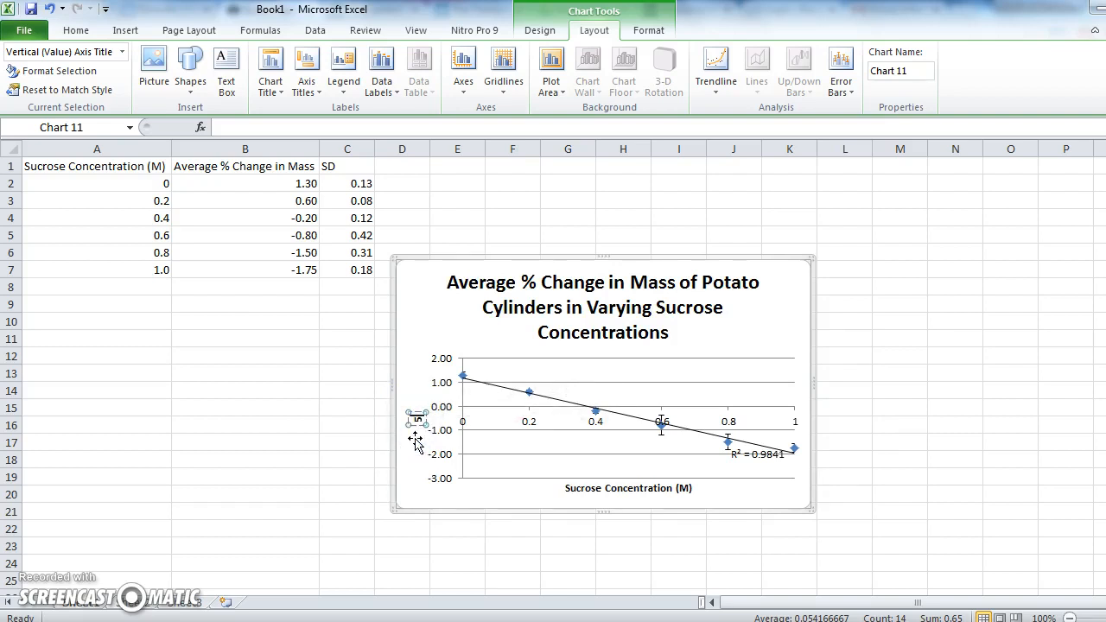
{"action": "type", "text": "% Ch"}
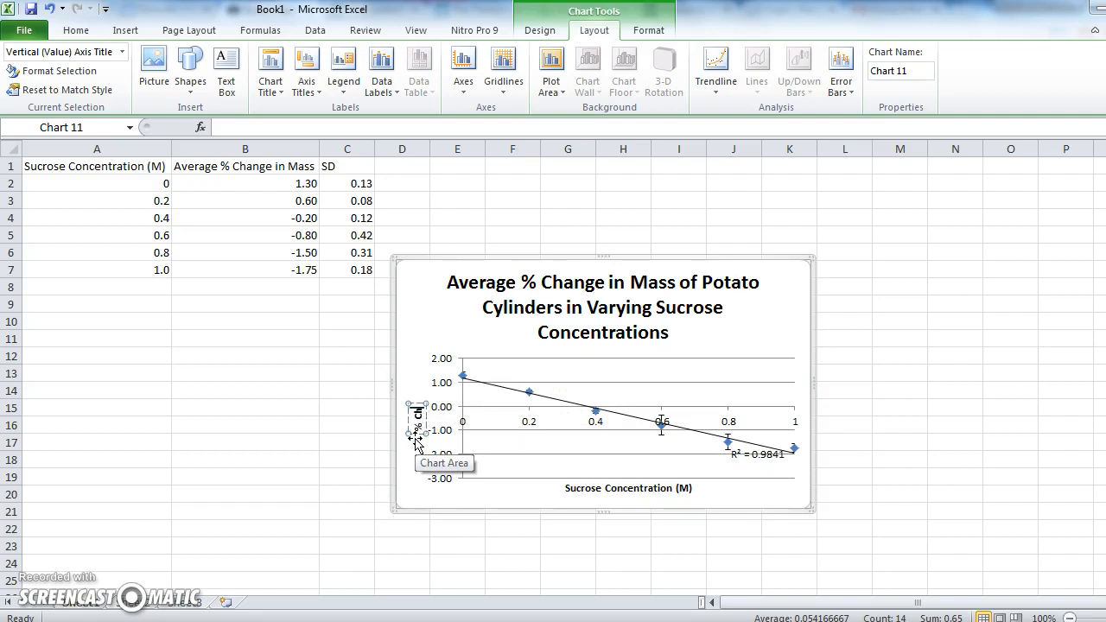
{"action": "left_click", "coordinate": [420, 429]}
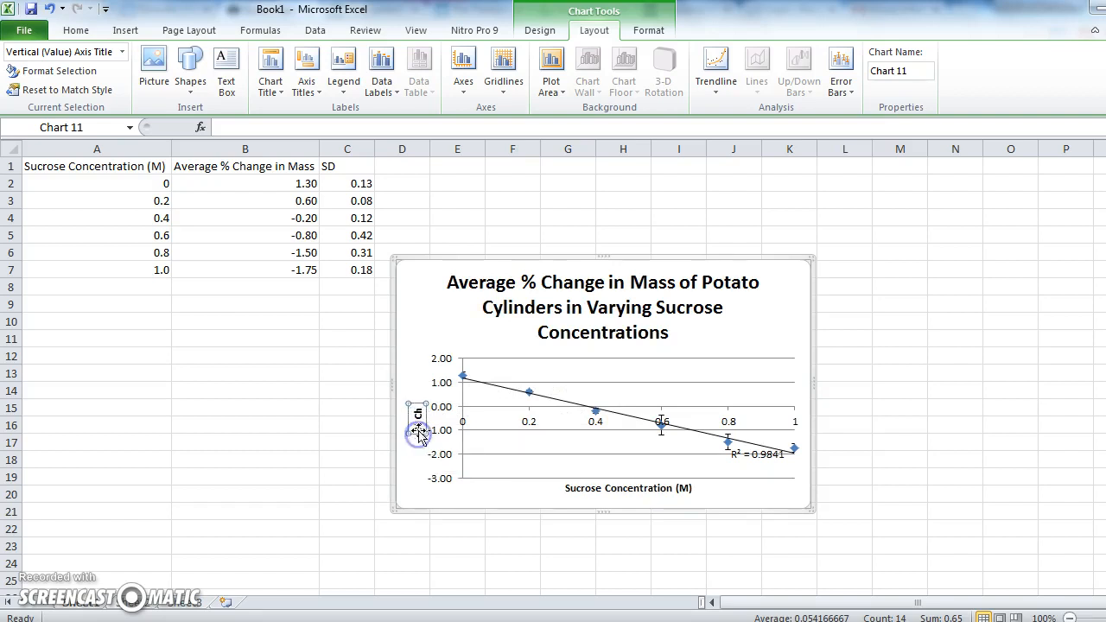
{"action": "left_click", "coordinate": [418, 414]}
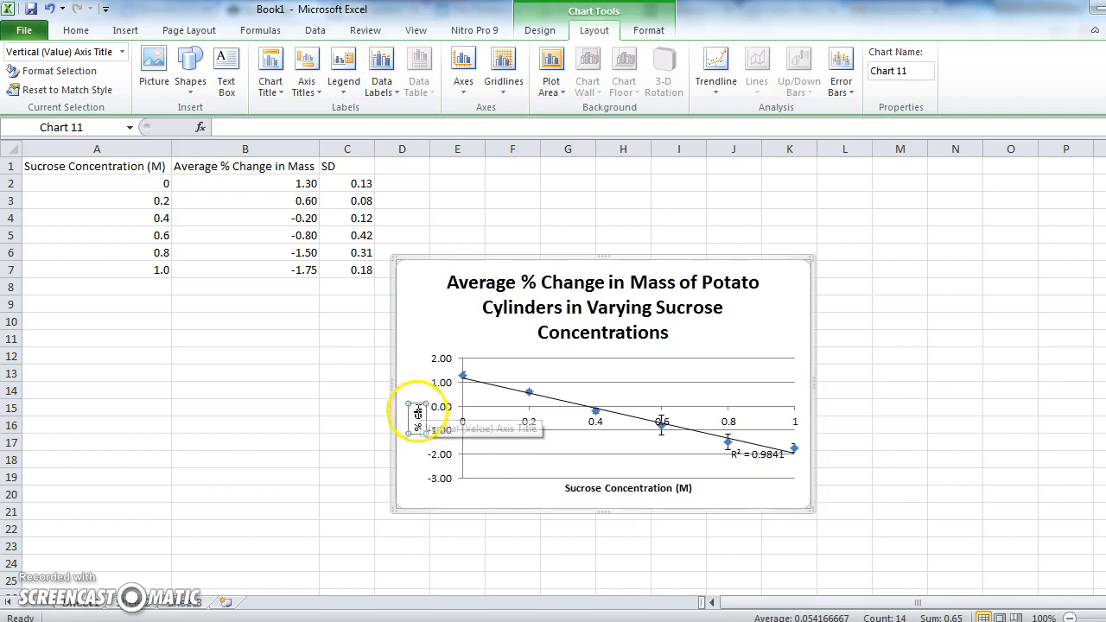
{"action": "key", "text": "BackSpace"}
{"action": "key", "text": "BackSpace"}
{"action": "key", "text": "BackSpace"}
{"action": "key", "text": "BackSpace"}
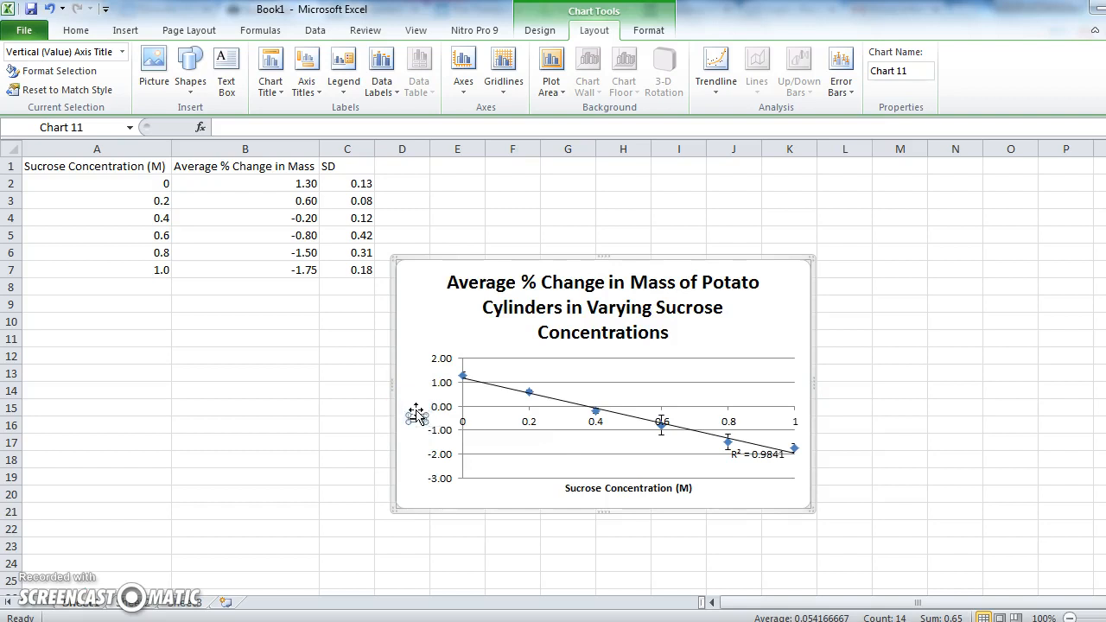
Enter Average % Change in Mass (%) as the vertical axis title.
{"action": "type", "text": "Avera"}
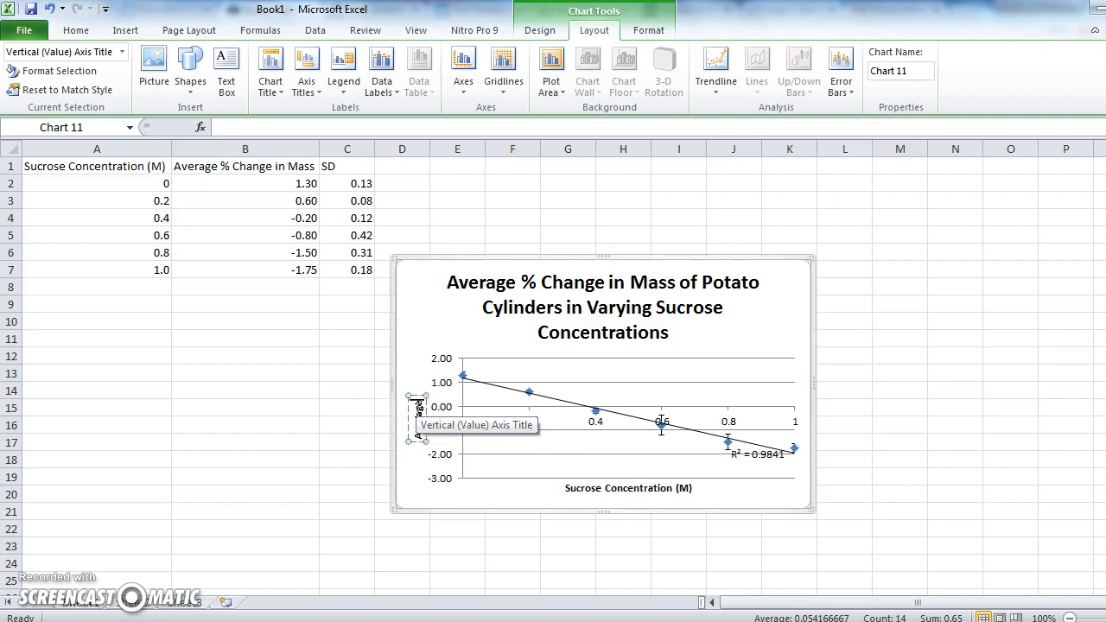
{"action": "type", "text": "ge % Change in Mass"}
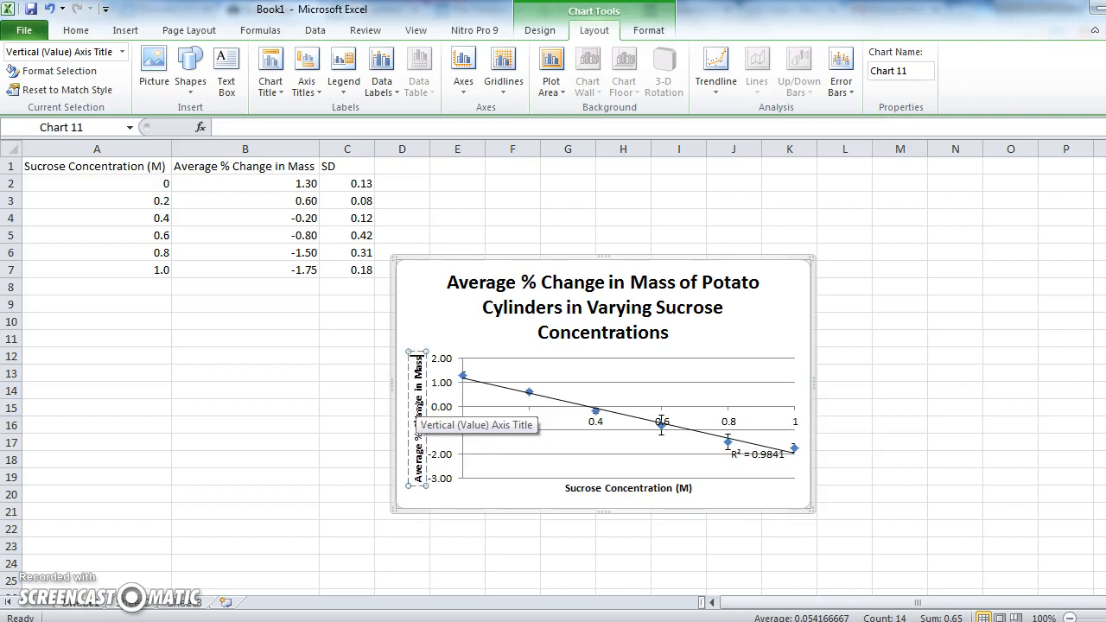
{"action": "type", "text": " (%)"}
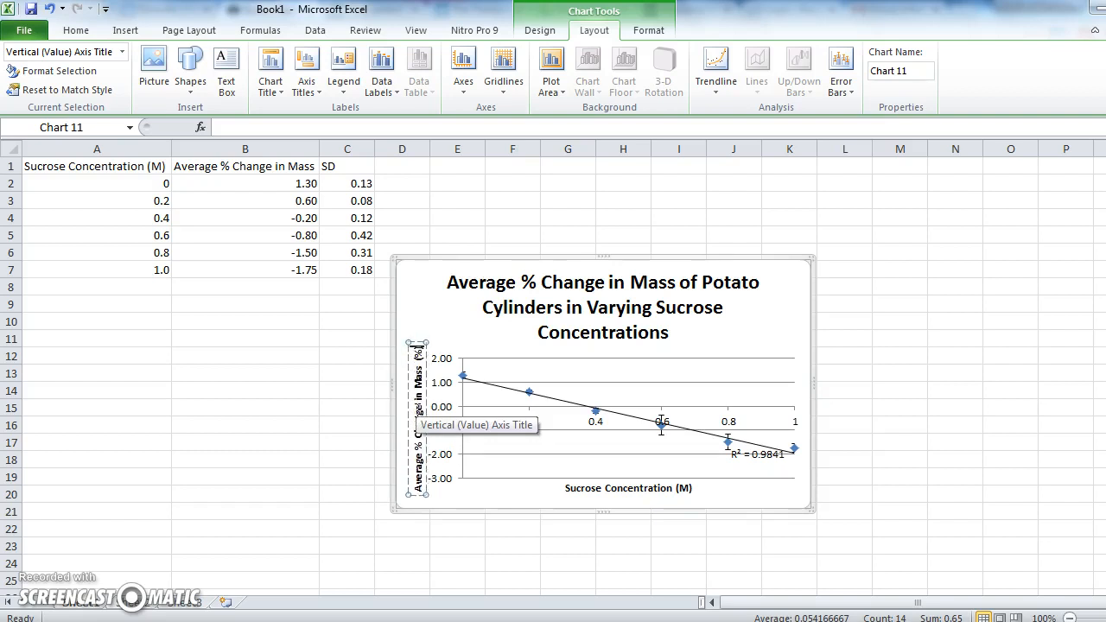
Enlarge the chart so it spans roughly columns D to N.
{"action": "left_click", "coordinate": [717, 515]}
{"action": "left_click", "coordinate": [811, 259]}
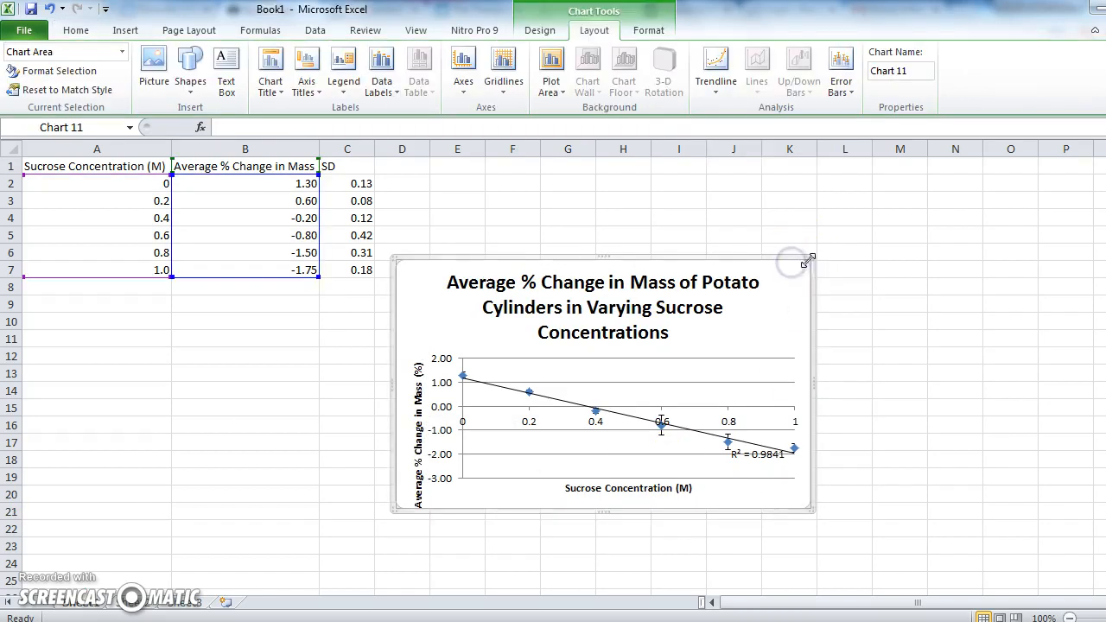
{"action": "mouse_move", "coordinate": [810, 258]}
{"action": "left_mouse_down"}
{"action": "mouse_move", "coordinate": [1002, 170]}
{"action": "mouse_move", "coordinate": [988, 133]}
{"action": "mouse_move", "coordinate": [982, 158]}
{"action": "left_mouse_up"}
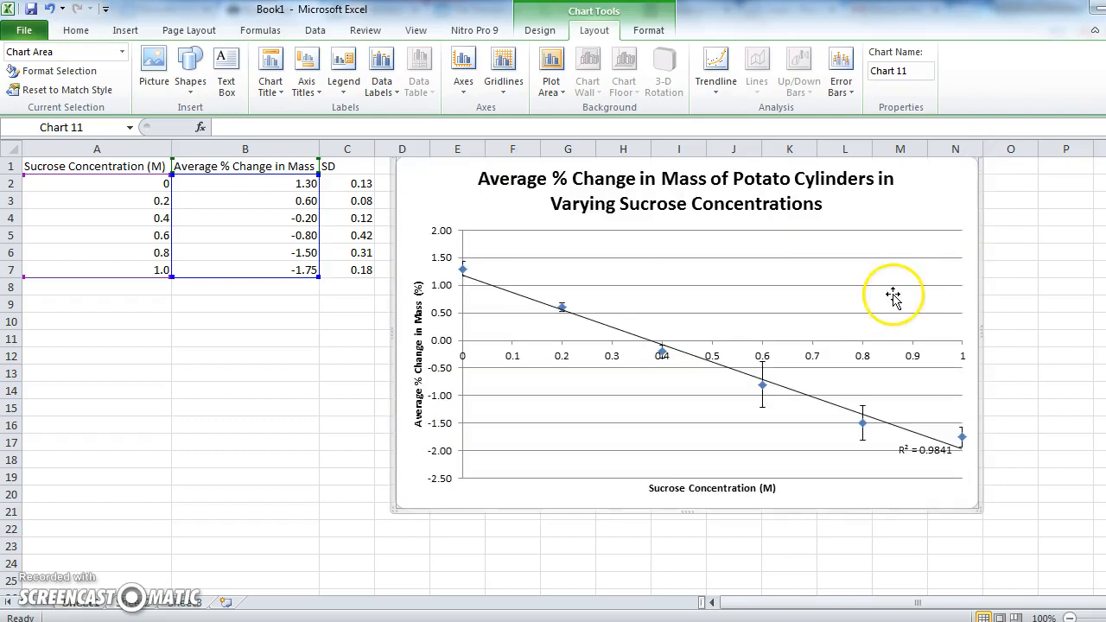
{"action": "left_click_drag", "start_coordinate": [980, 267], "coordinate": [980, 296]}
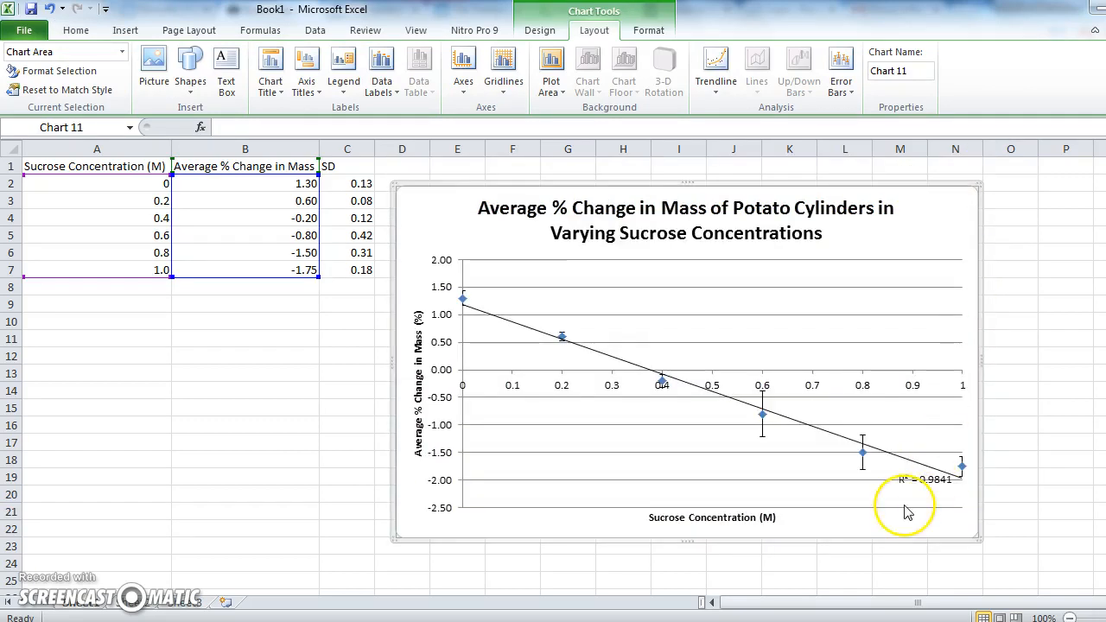